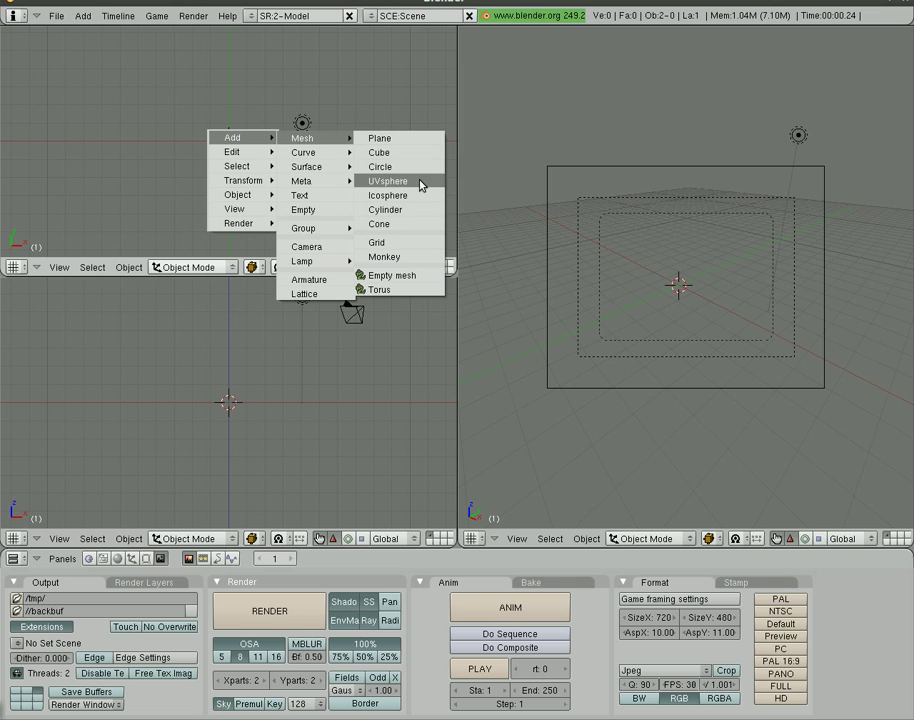
# Add a UV sphere at the origin and scale it to about half size.
pyautogui.click(484, 186)
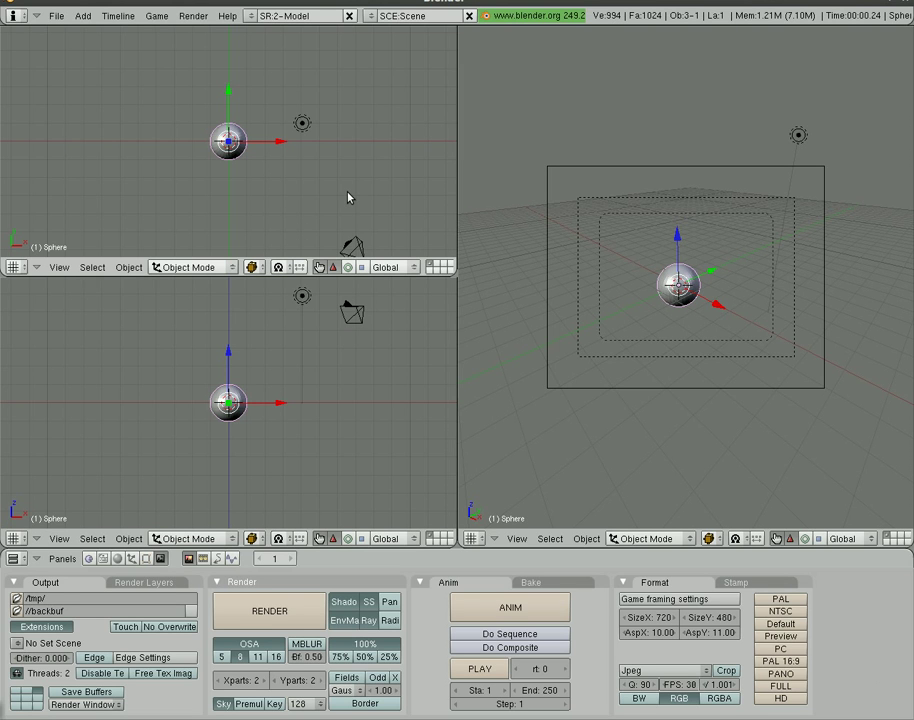
pyautogui.press('s')
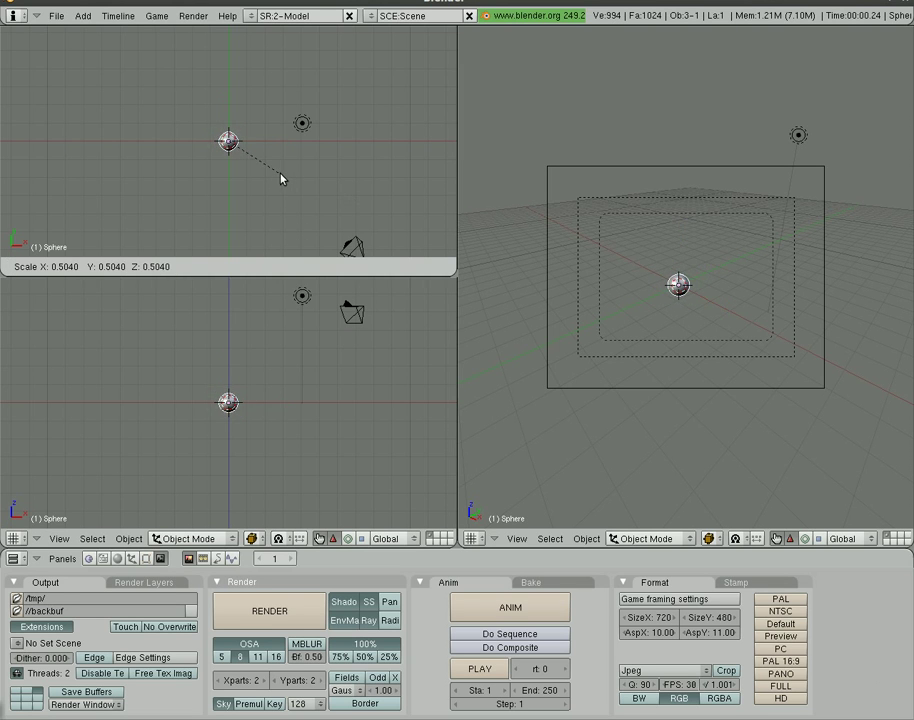
pyautogui.click(274, 176)
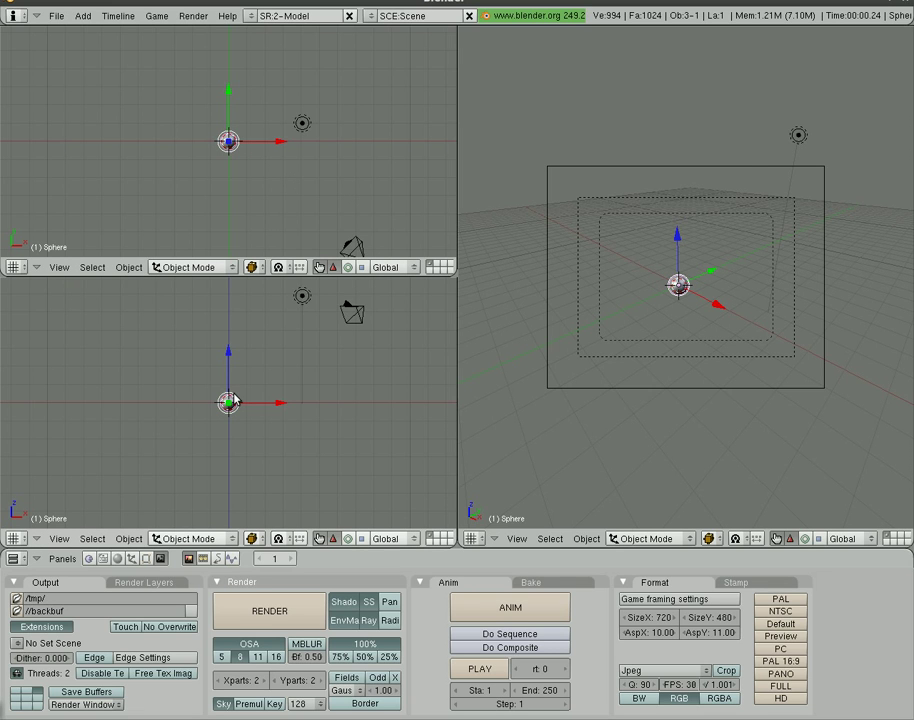
# Align the camera to the front view so it faces the sphere straight on.
pyautogui.press('ctrl+alt+KP_0')
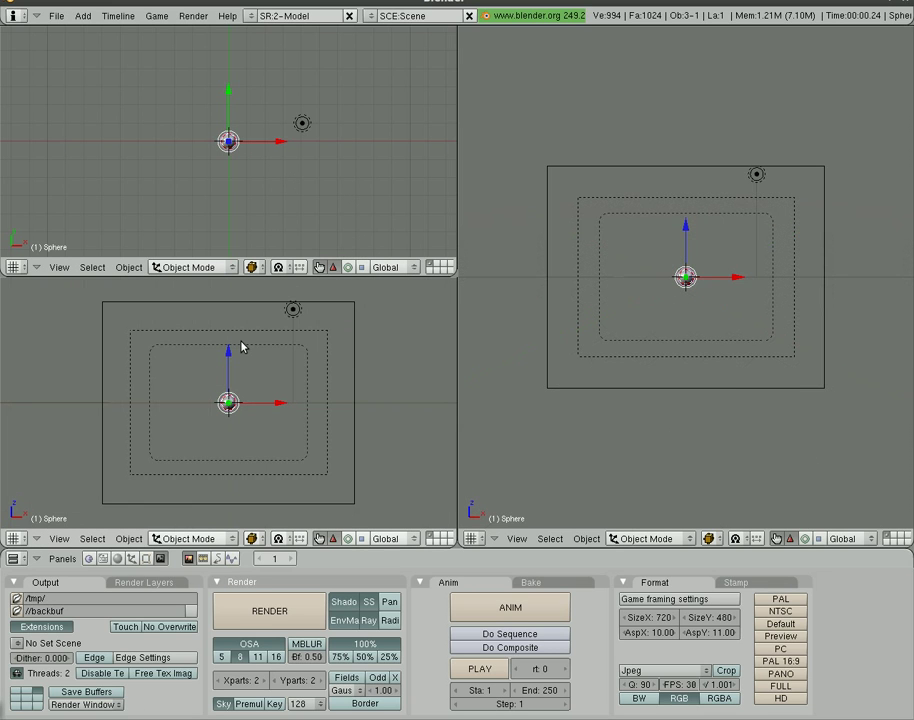
pyautogui.press('KP_0')
pyautogui.scroll(6, 265, 440)
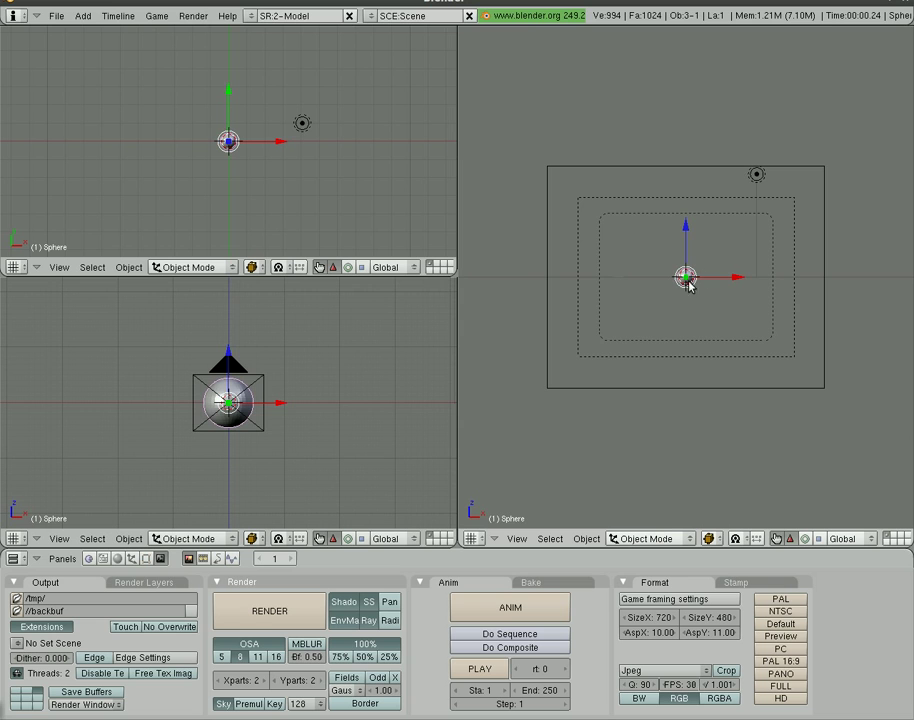
# Render a test image of the sphere through the camera and close the render window.
pyautogui.press('F12')
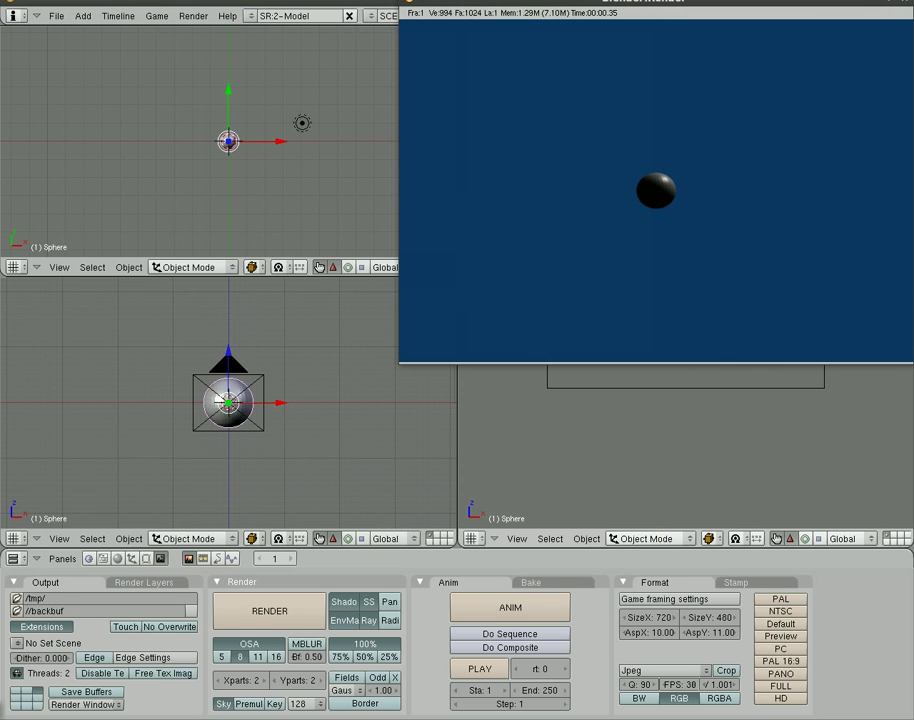
pyautogui.click(553, 5)
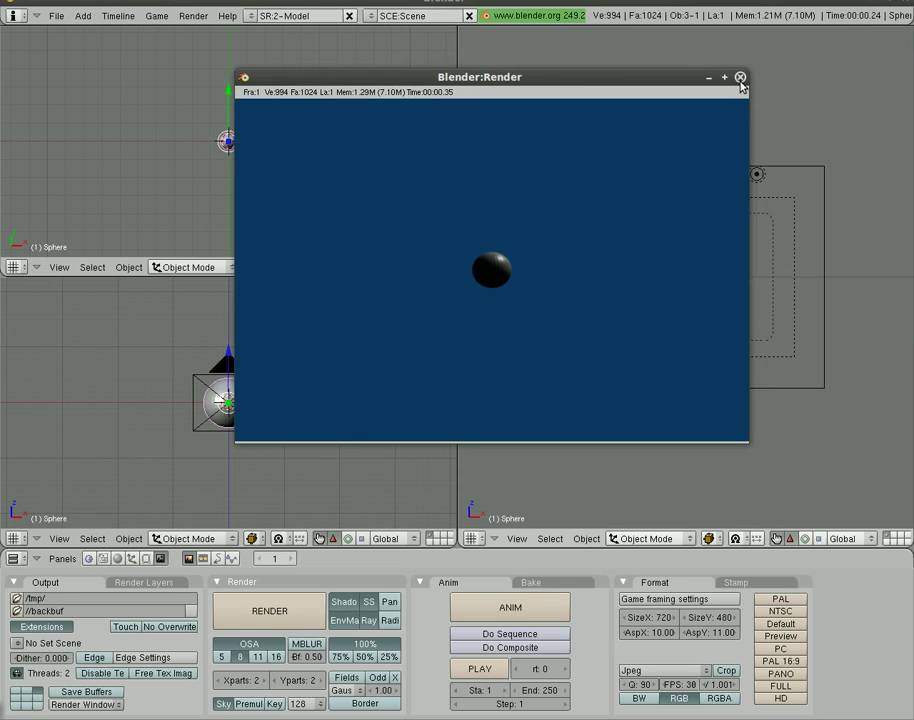
pyautogui.click(741, 78)
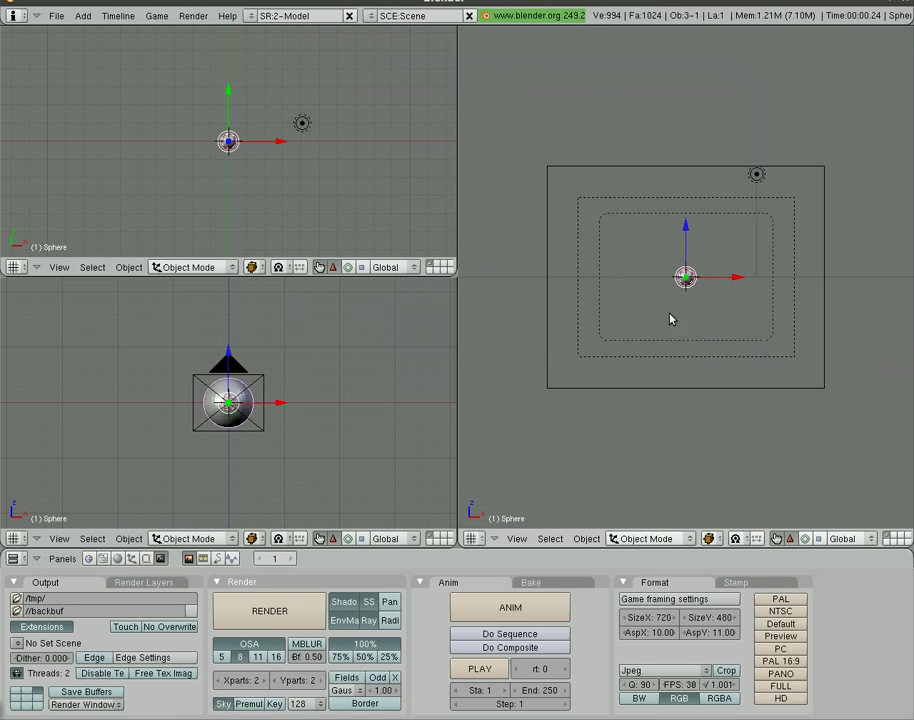
pyautogui.press('g')
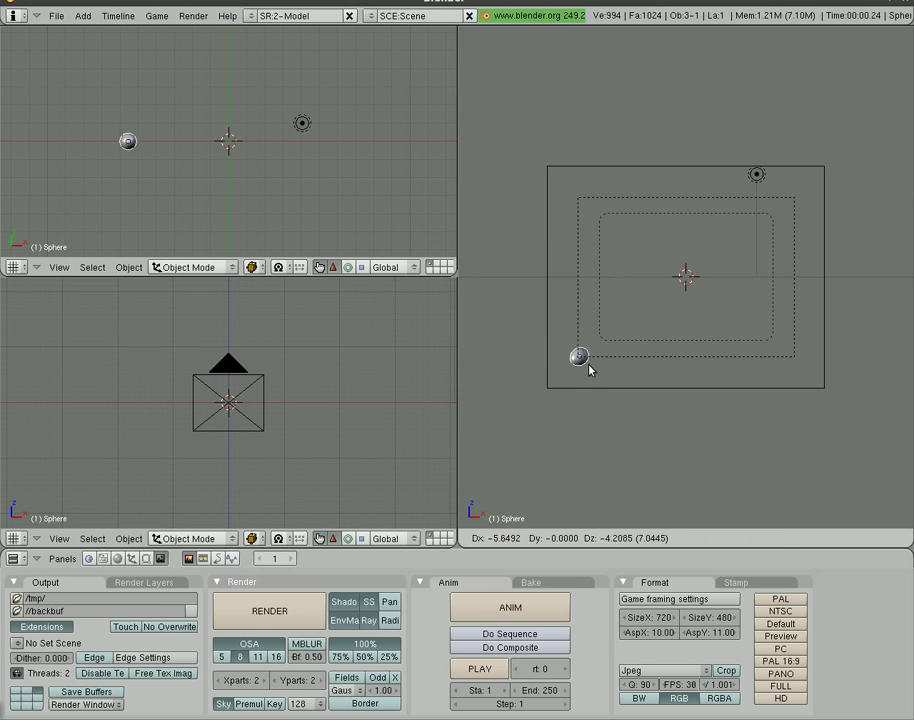
pyautogui.click(573, 380)
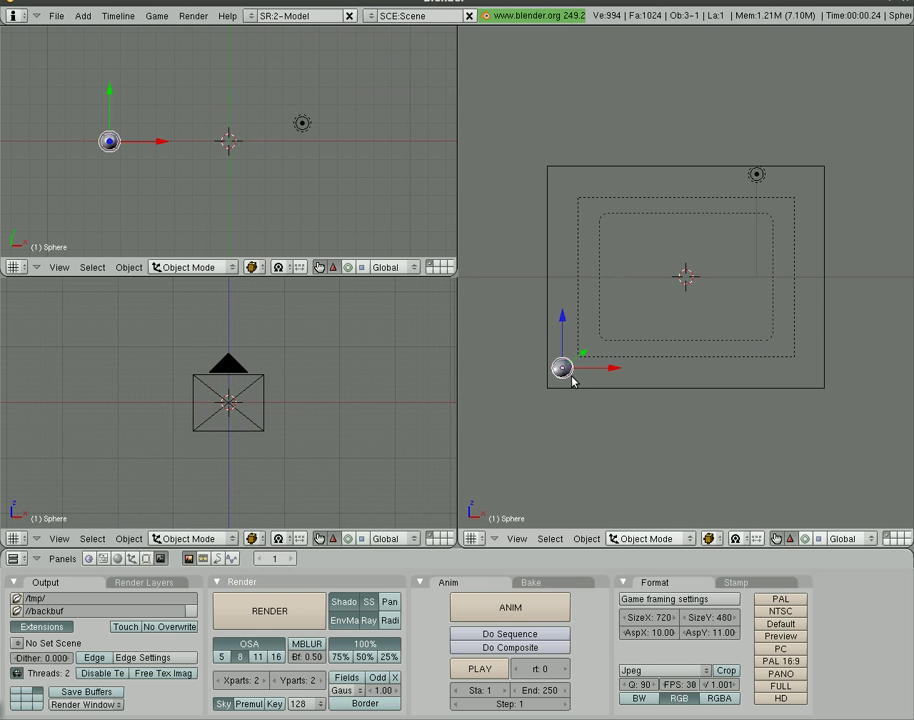
pyautogui.hotkey('alt', 'g')
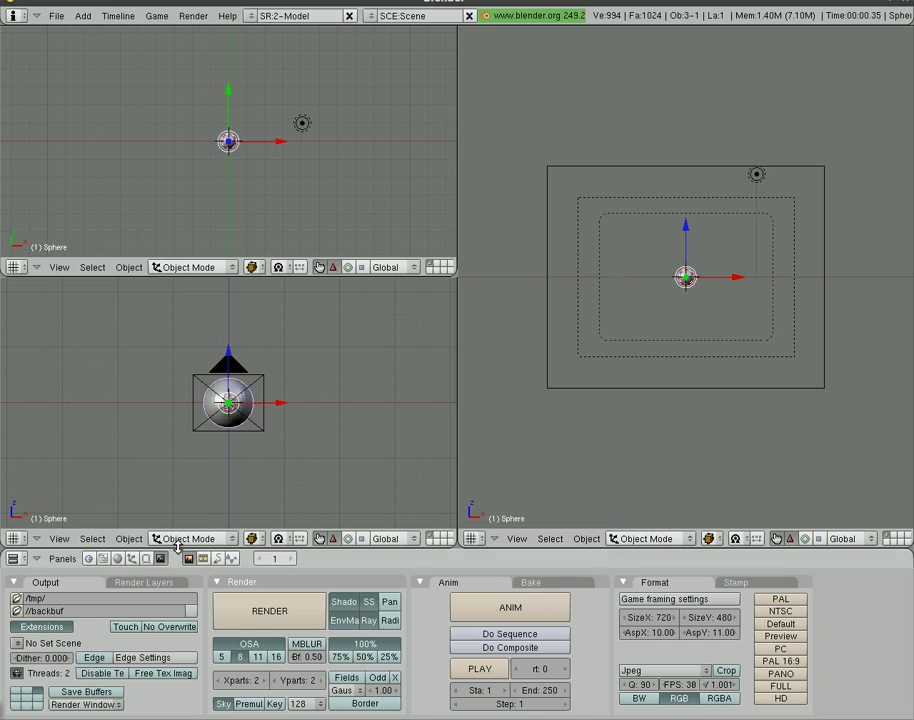
# Add a new particle system to the sphere.
pyautogui.click(131, 559)
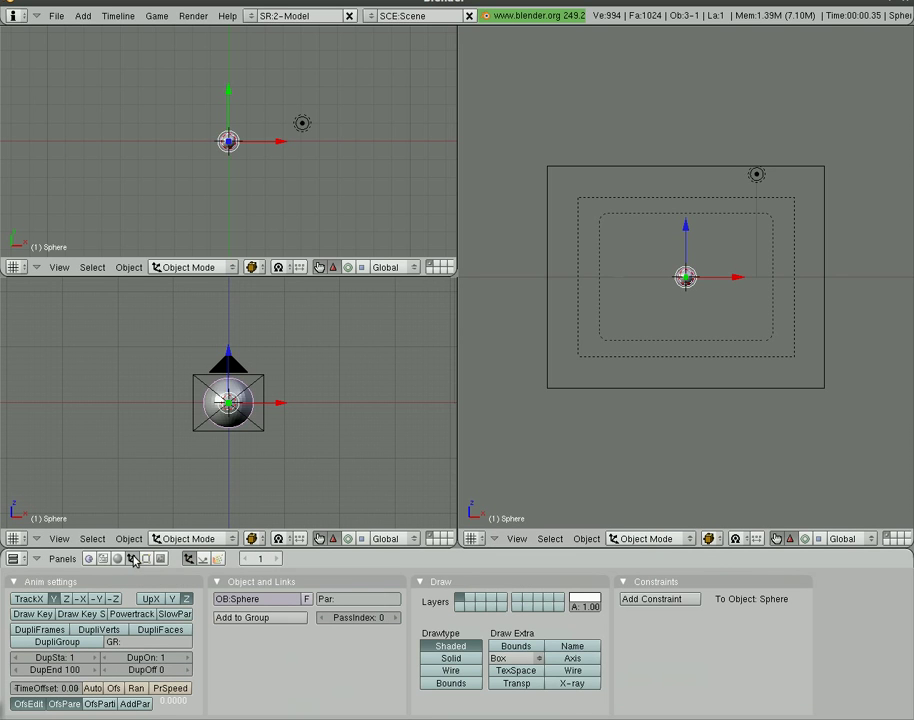
pyautogui.click(223, 562)
pyautogui.click(64, 599)
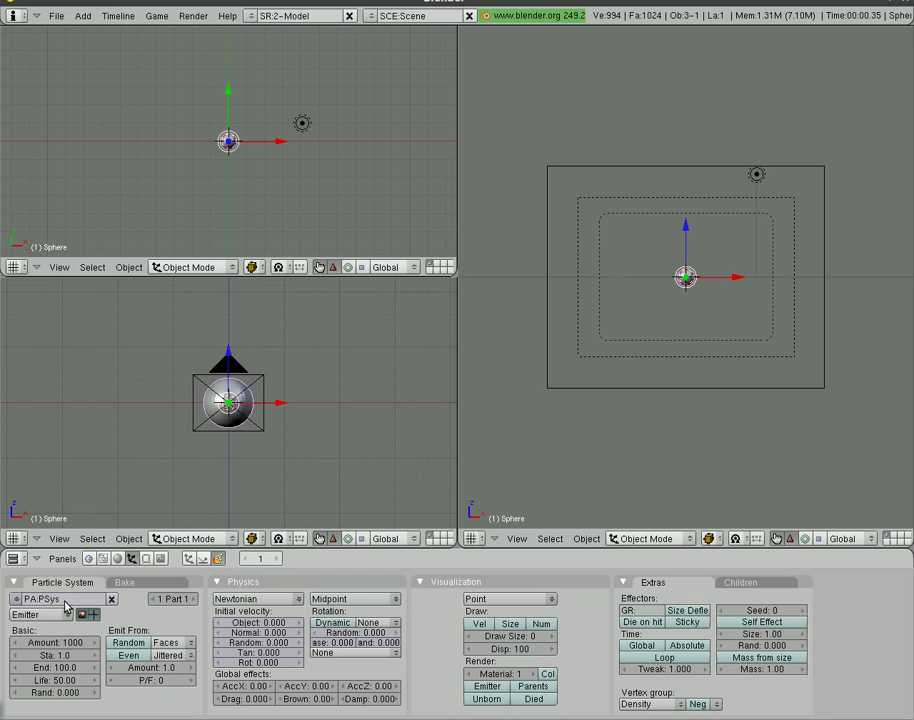
# Bake the stationary sphere's particle simulation for frames 1 to 250 and play back the animation.
pyautogui.click(128, 582)
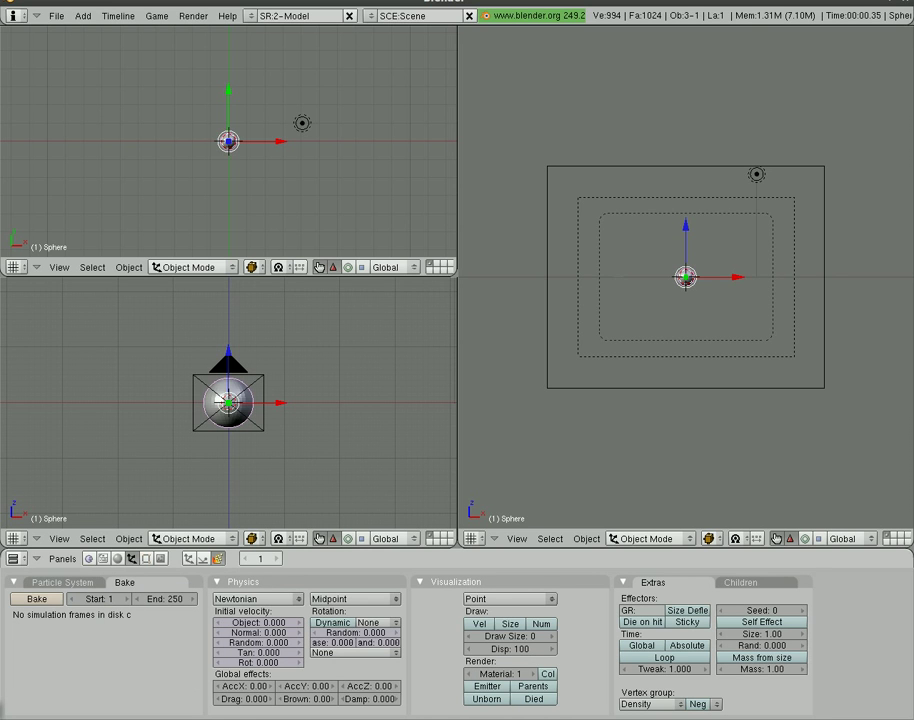
pyautogui.click(38, 600)
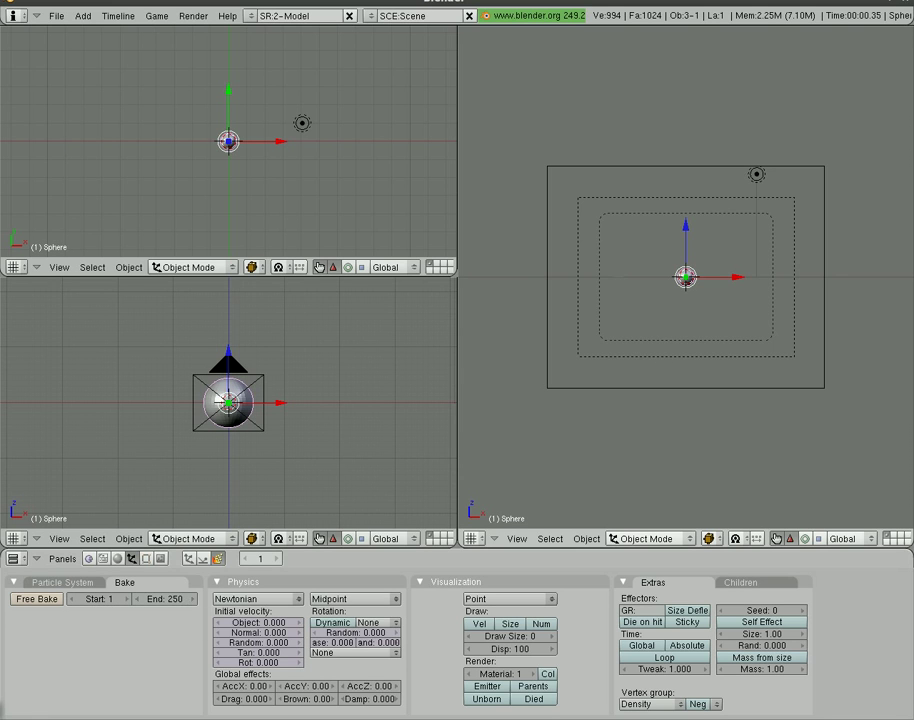
pyautogui.scroll(5, 282, 206)
pyautogui.scroll(4, 251, 443)
pyautogui.hotkey('alt', 'shift', 'a')
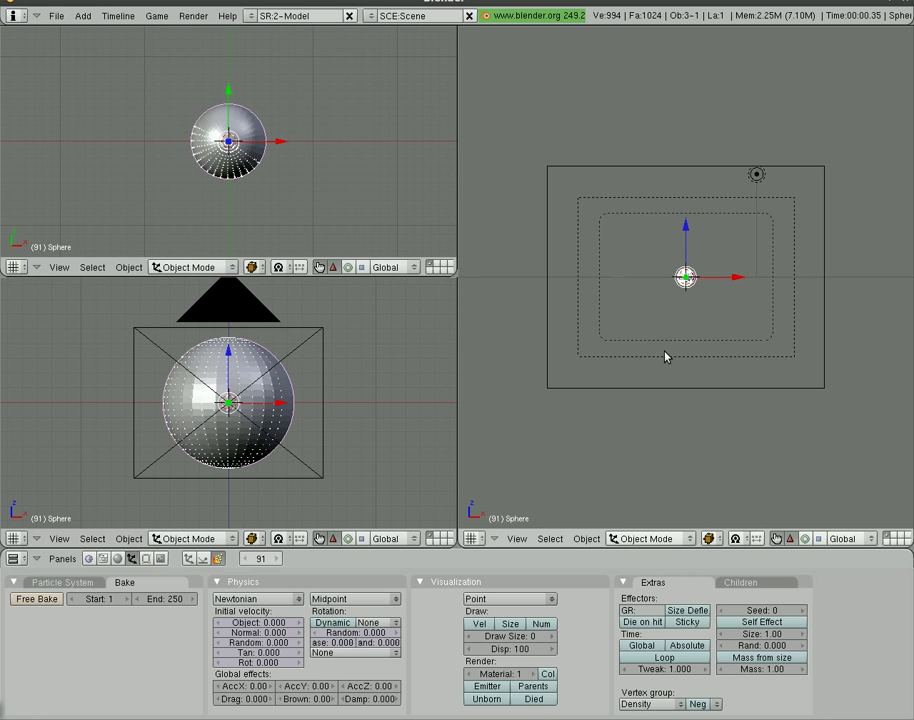
# Go back to frame 71, render it to examine the emitted particles, and close the render window.
pyautogui.press('Down')
pyautogui.press('Down')
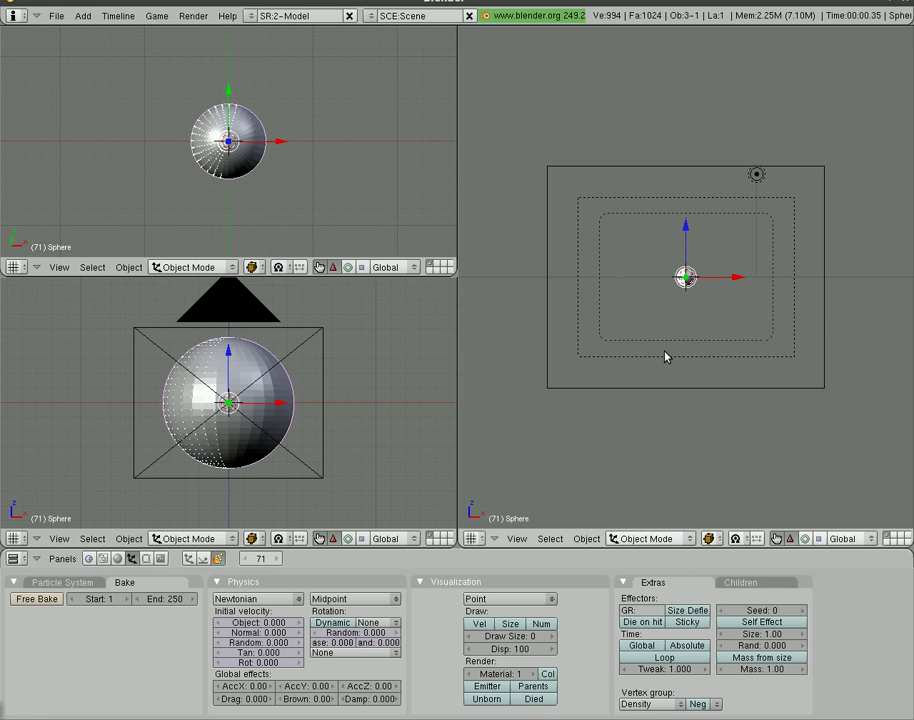
pyautogui.press('F12')
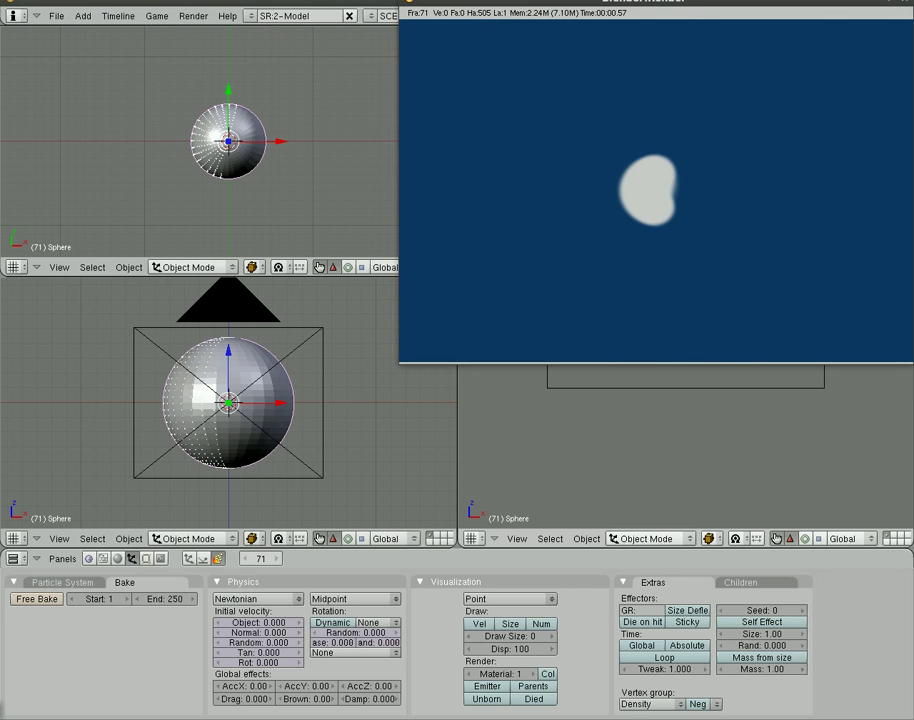
pyautogui.moveTo(688, 3); pyautogui.dragTo(505, 170)
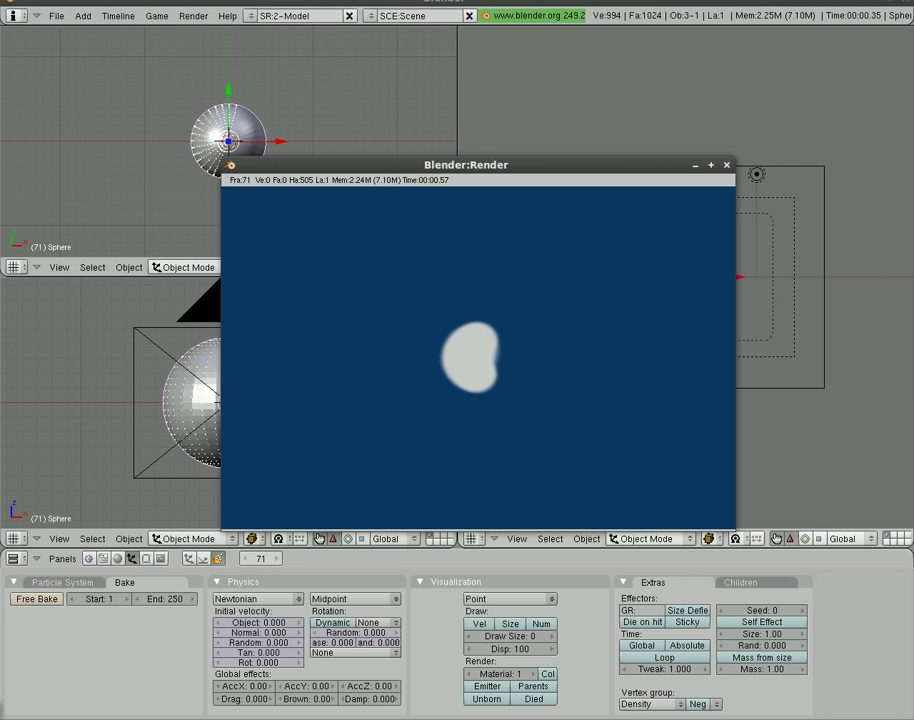
pyautogui.click(727, 165)
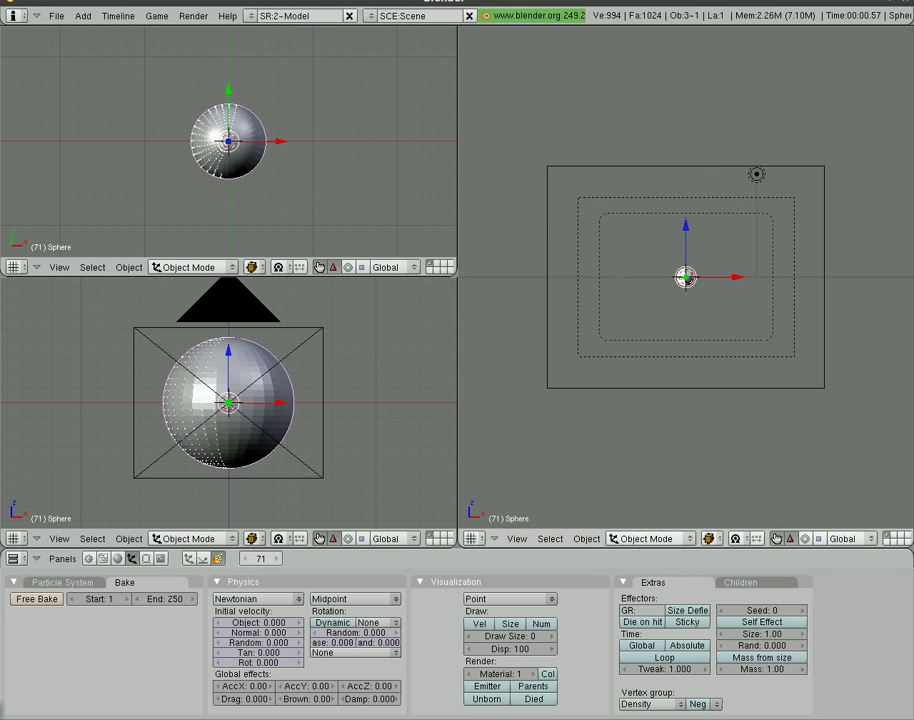
# Free the particle bake and move the sphere to the lower-left corner of the camera frame.
pyautogui.click(32, 603)
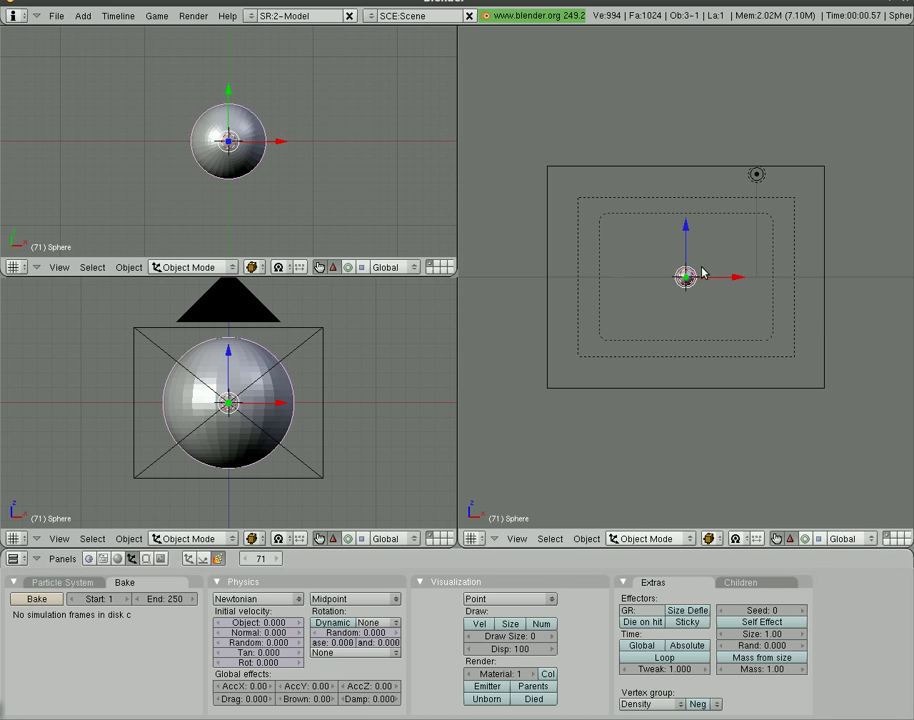
pyautogui.press('g')
pyautogui.click(588, 357)
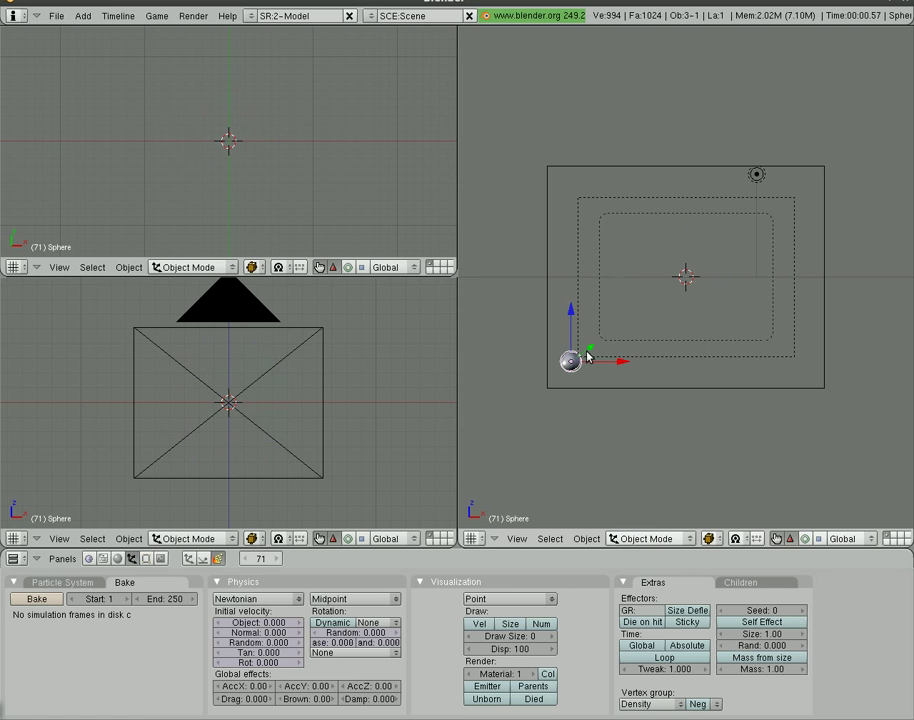
# Insert a LocRotScale keyframe for the sphere at frame 1.
pyautogui.hotkey('shift', 'Left')
pyautogui.press('i')
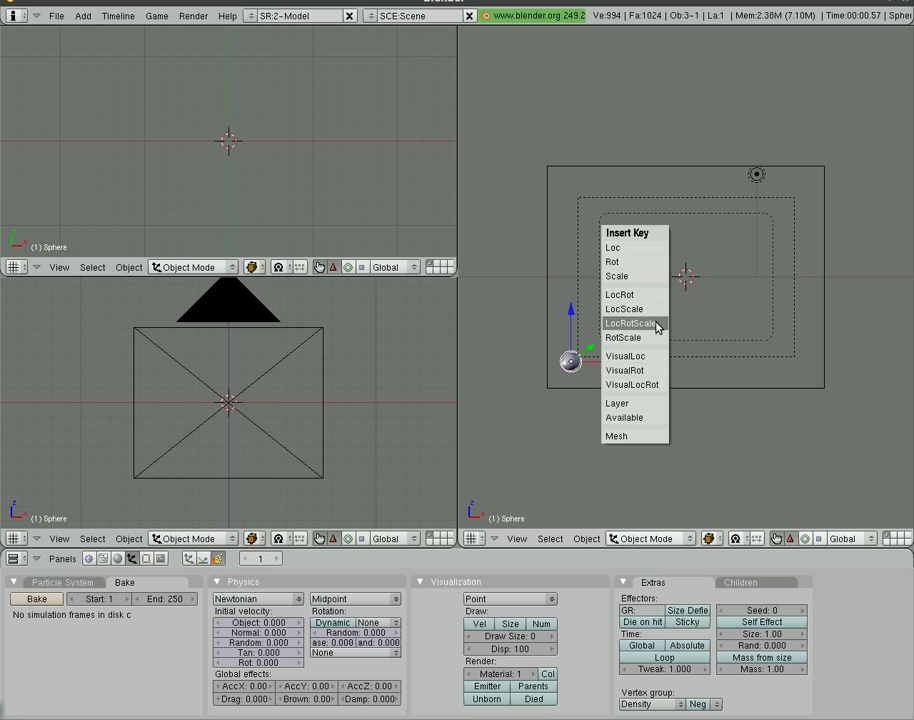
pyautogui.click(630, 323)
# At frame 250, move the sphere just beyond the camera frame's upper-right corner and insert a LocRotScale keyframe.
pyautogui.press('Up')
pyautogui.press('Up')
pyautogui.hotkey('shift', 'Right')
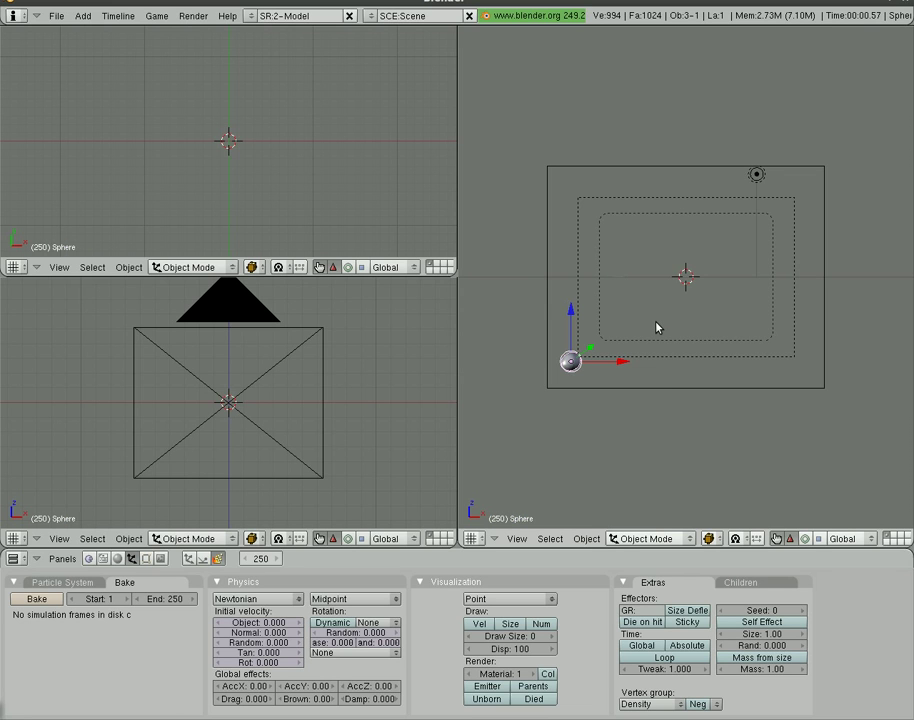
pyautogui.press('g')
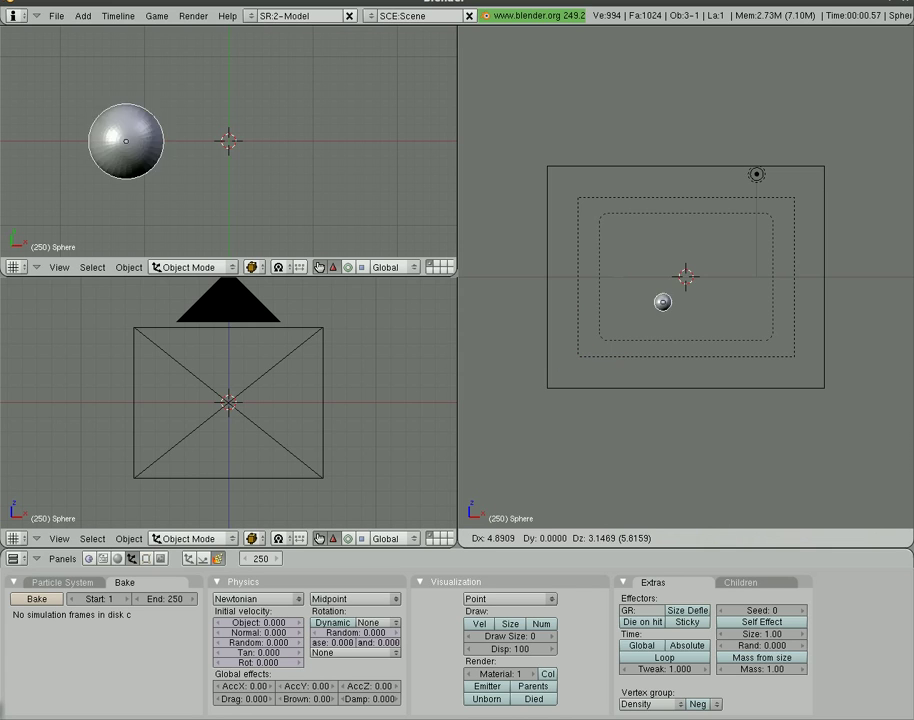
pyautogui.press('Return')
pyautogui.press('i')
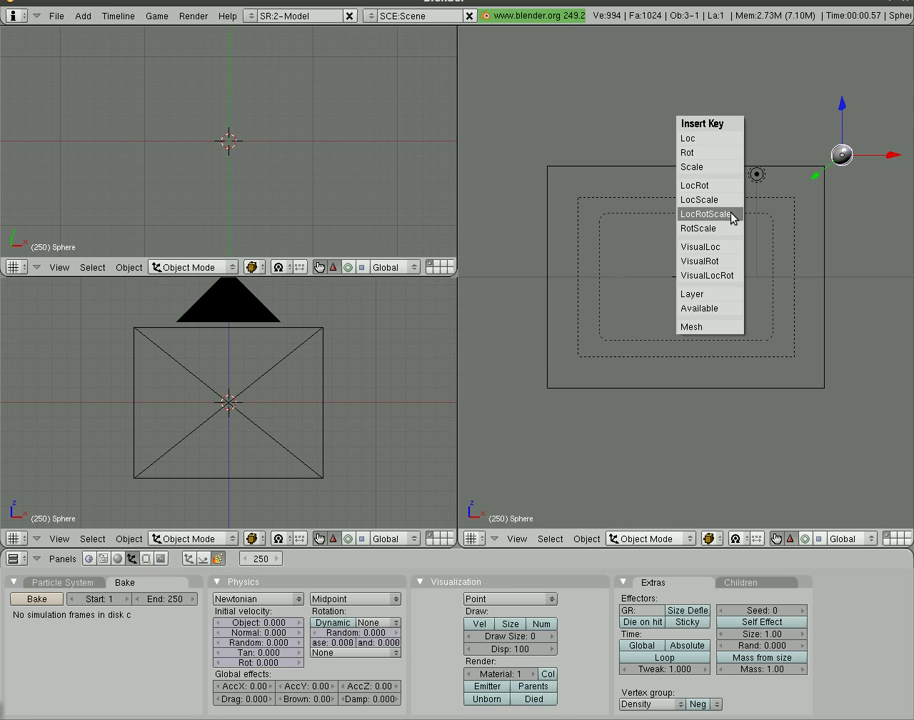
pyautogui.click(731, 215)
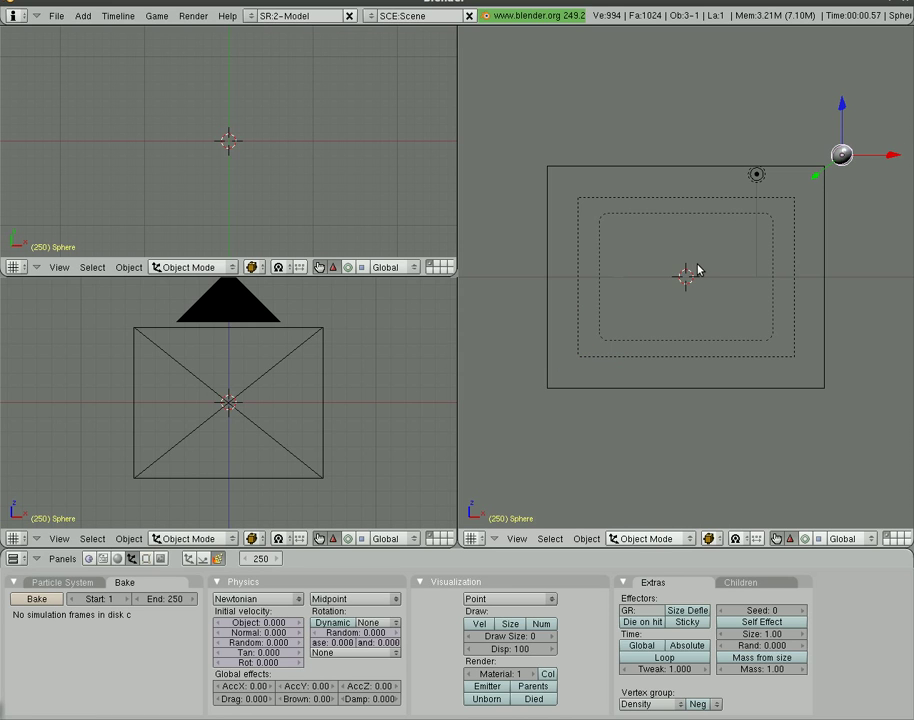
# Step the animation back to frame 20 and bake the moving sphere's particle simulation for frames 1 to 250.
pyautogui.press('Down')
pyautogui.press('Down')
pyautogui.press('Down')
pyautogui.press('Down')
pyautogui.press('Down')
pyautogui.press('Down')
pyautogui.press('Down')
pyautogui.press('Down')
pyautogui.press('Down')
pyautogui.press('Down')
pyautogui.press('Down')
pyautogui.press('Down')
pyautogui.press('Down')
pyautogui.press('Down')
pyautogui.press('Down')
pyautogui.press('Down')
pyautogui.press('Down')
pyautogui.press('Down')
pyautogui.press('Down')
pyautogui.press('Down')
pyautogui.press('Down')
pyautogui.press('Down')
pyautogui.press('Down')
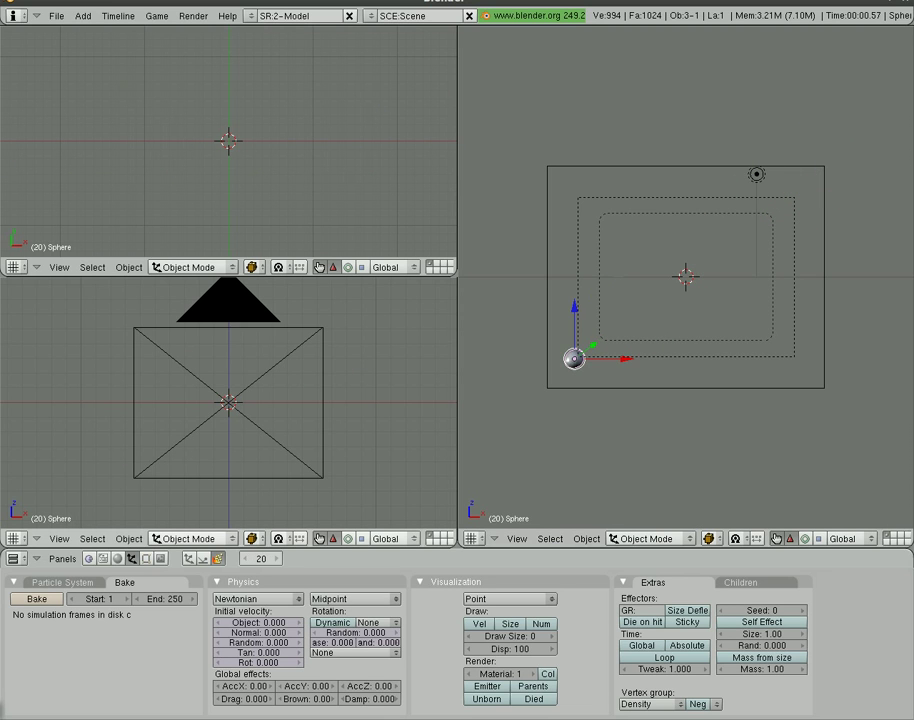
pyautogui.click(36, 598)
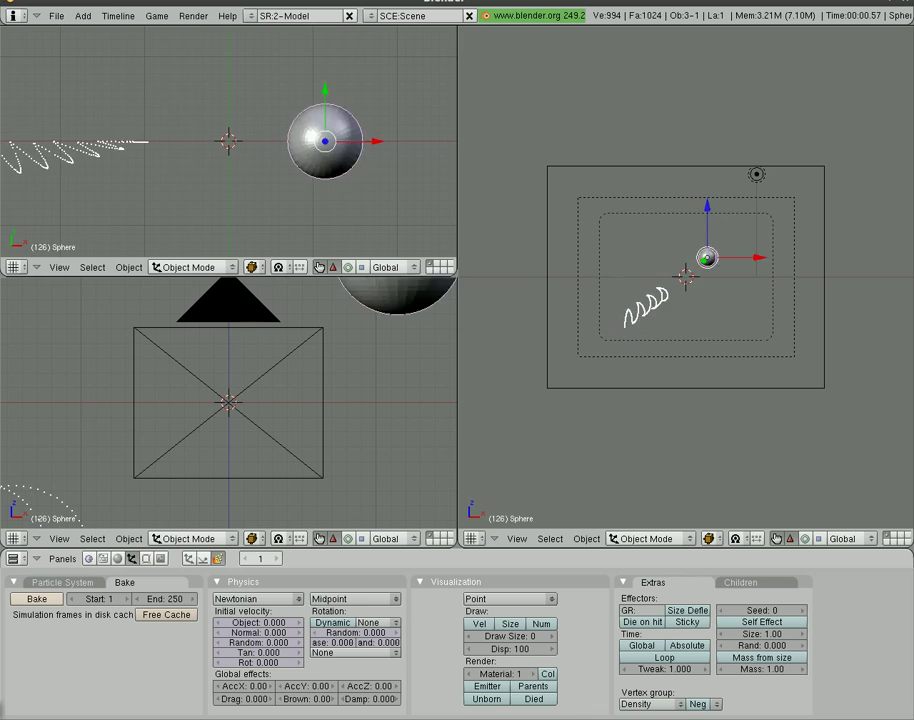
# Step forward through the baked animation to frame 170 to examine the particle trail.
pyautogui.press('Up')
pyautogui.press('Up')
pyautogui.press('Up')
pyautogui.press('Up')
pyautogui.press('Up')
pyautogui.press('Up')
pyautogui.press('Up')
pyautogui.press('Up')
pyautogui.press('Up')
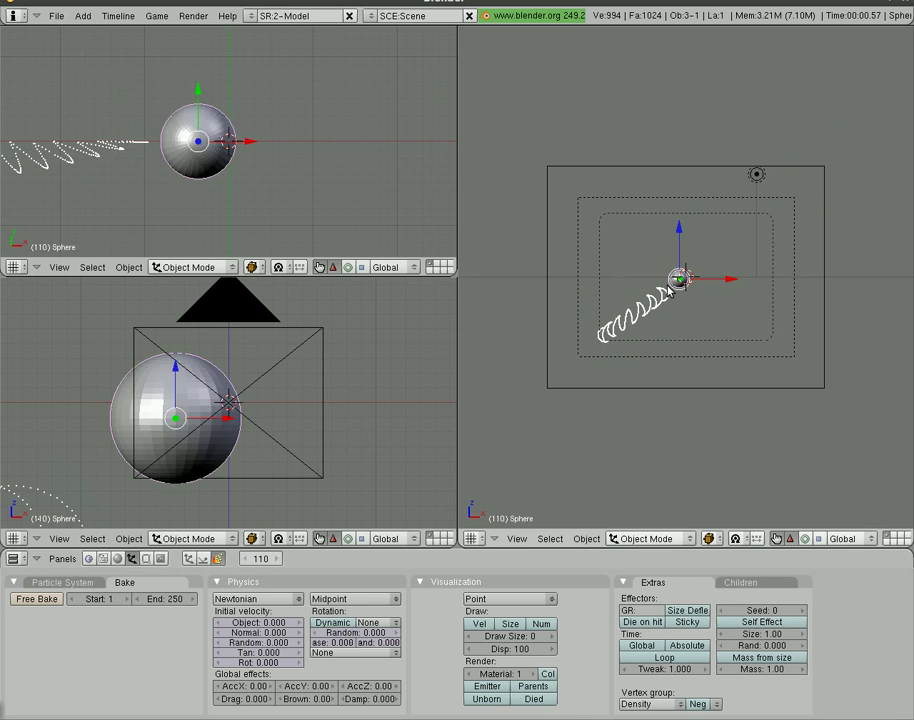
pyautogui.press('Up')
pyautogui.press('Up')
pyautogui.press('Up')
pyautogui.press('Up')
pyautogui.press('Up')
pyautogui.press('Up')
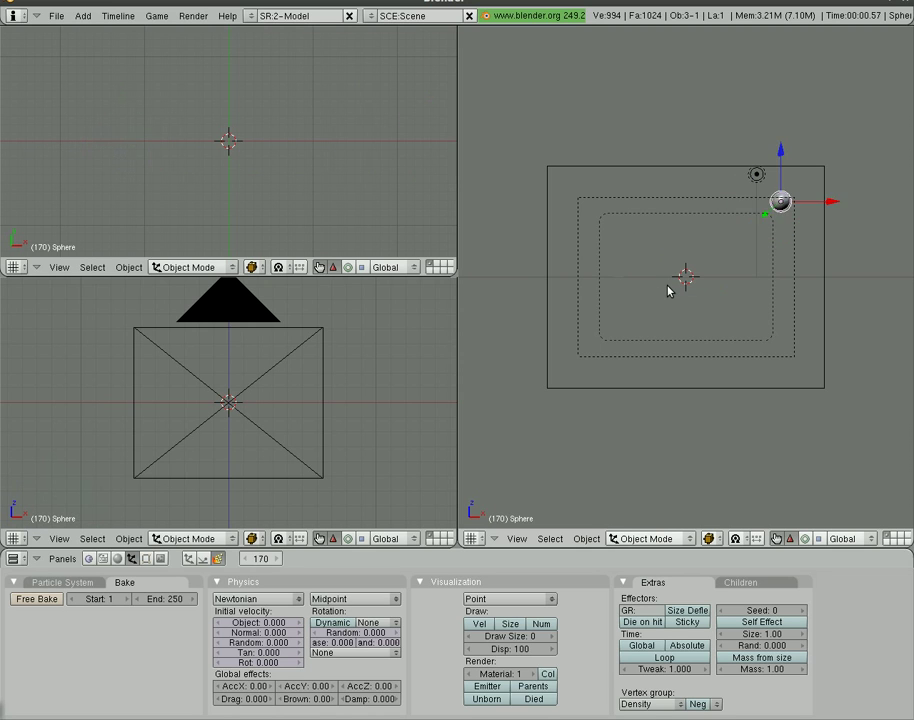
# Return to frame 120, render the particle trail to inspect it, and close the render window.
pyautogui.press('Down')
pyautogui.press('Down')
pyautogui.press('Down')
pyautogui.press('Down')
pyautogui.press('Down')
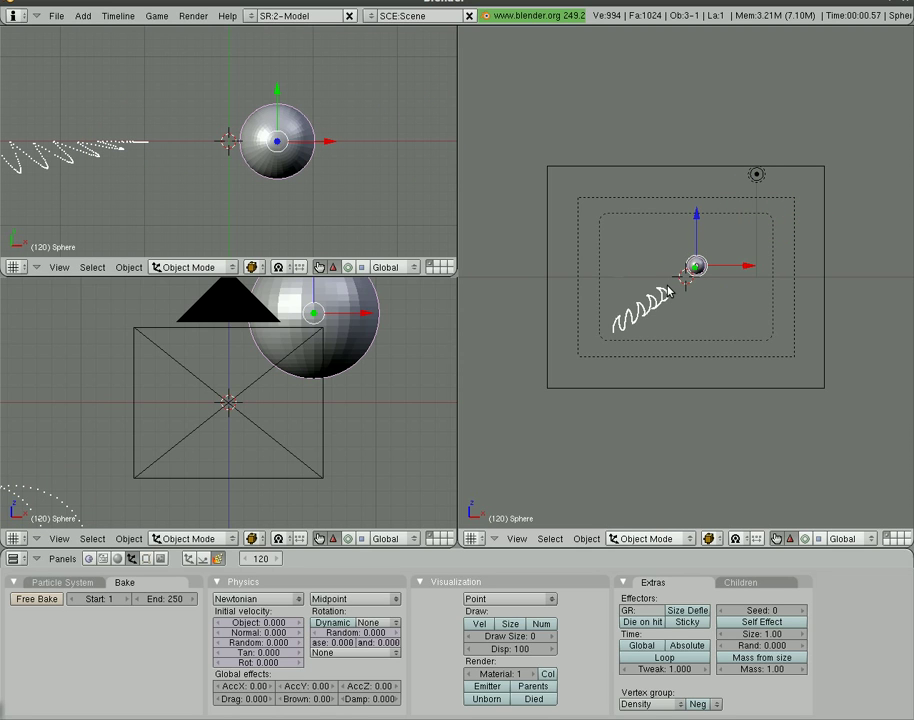
pyautogui.press('F12')
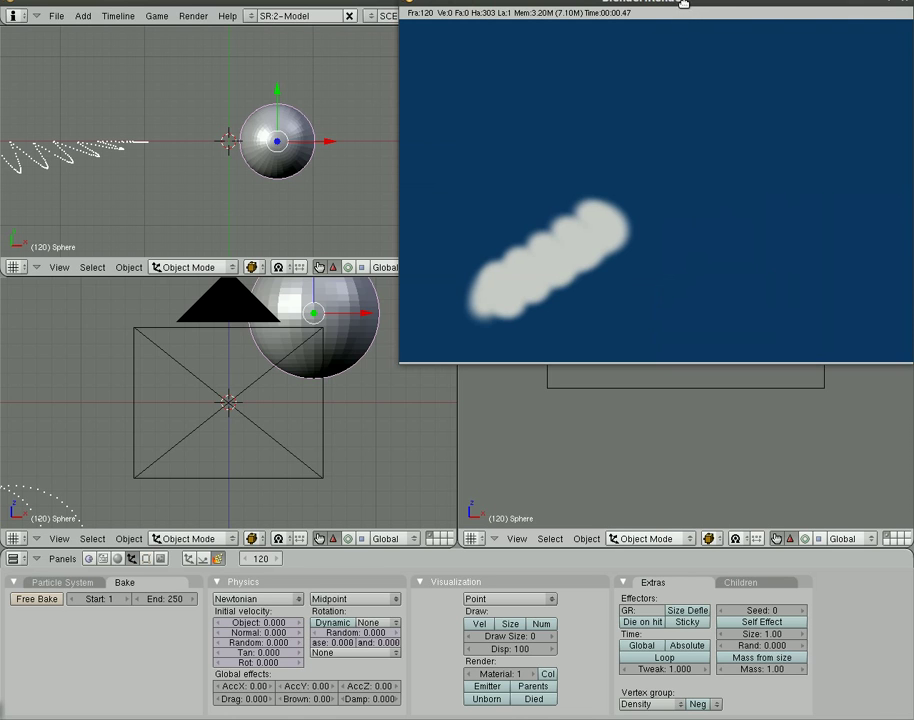
pyautogui.moveTo(688, 5); pyautogui.dragTo(486, 97)
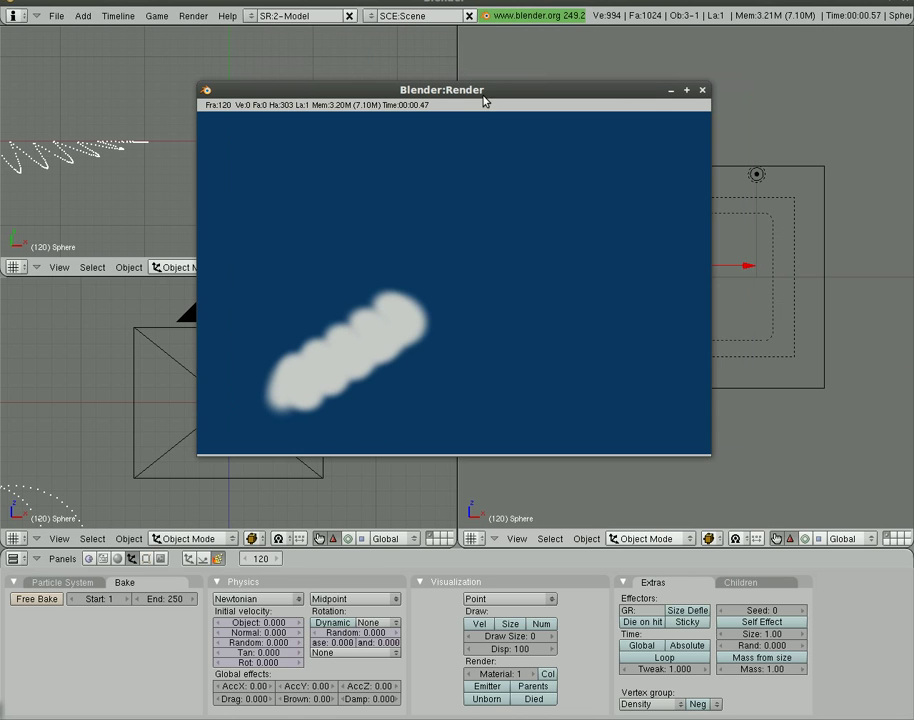
pyautogui.click(702, 90)
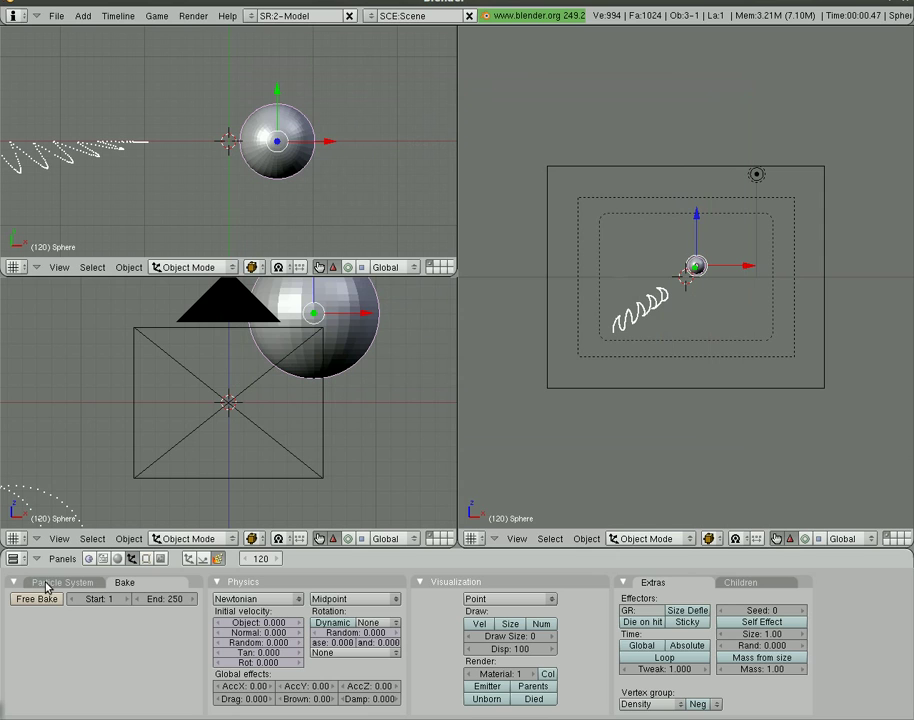
# Free the sphere's baked particle simulation and return to its particle system settings.
pyautogui.click(80, 584)
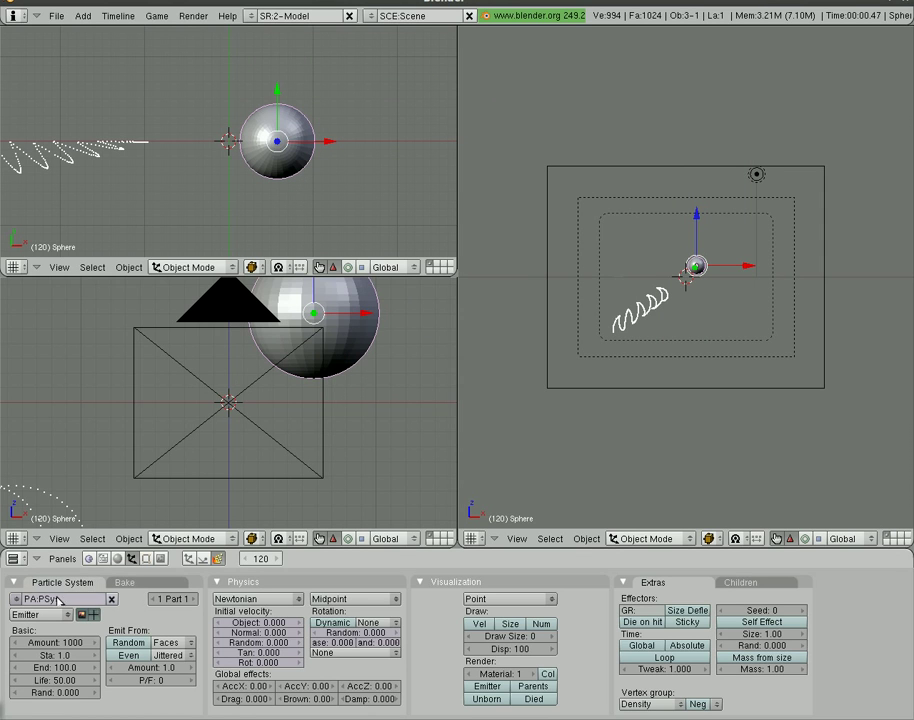
pyautogui.click(140, 588)
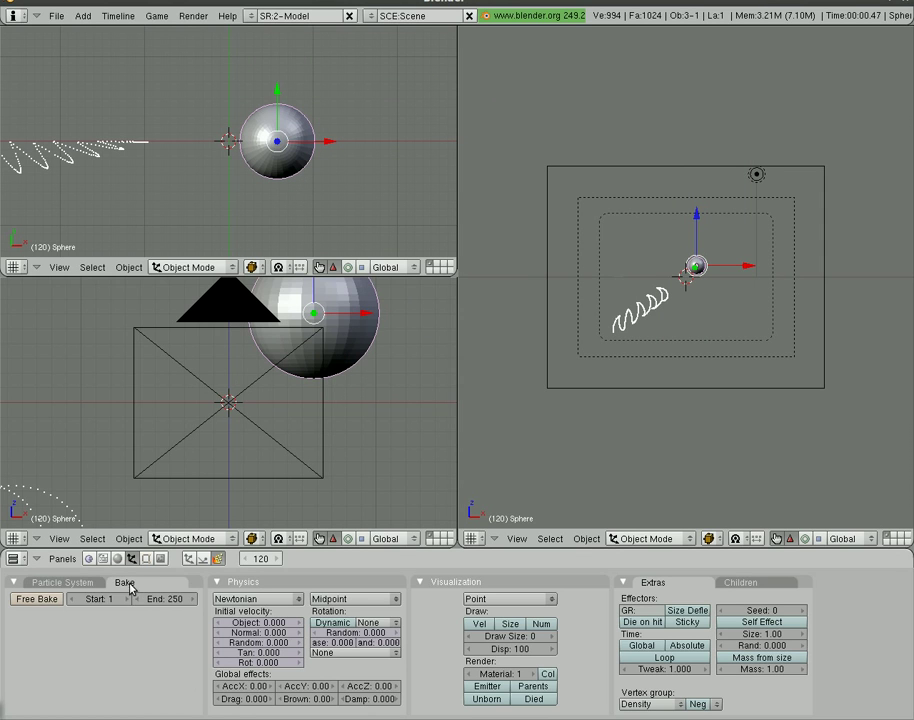
pyautogui.click(302, 626)
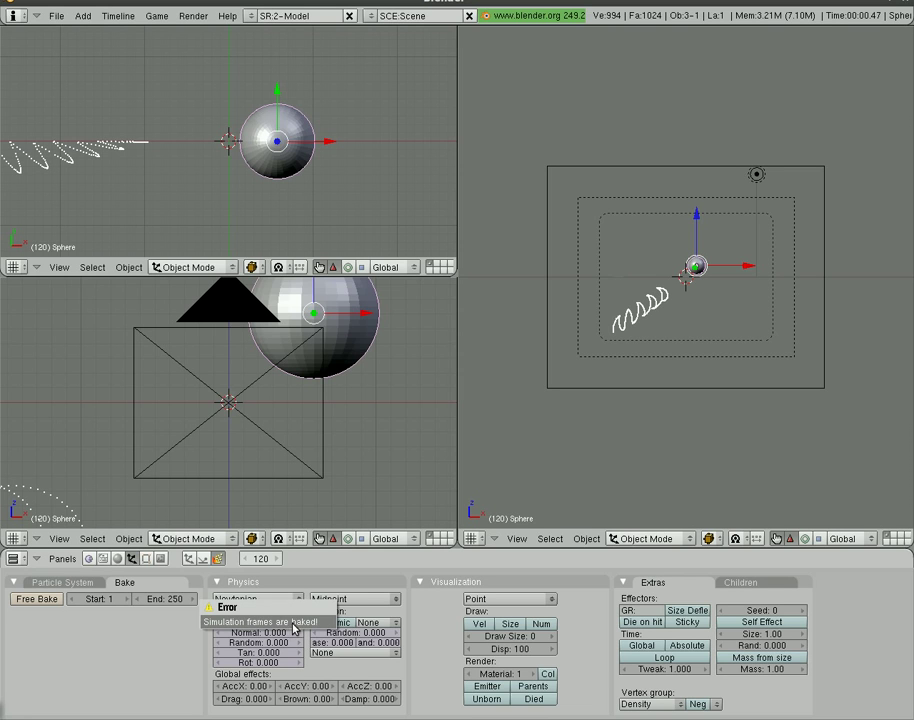
pyautogui.click(47, 603)
pyautogui.click(65, 584)
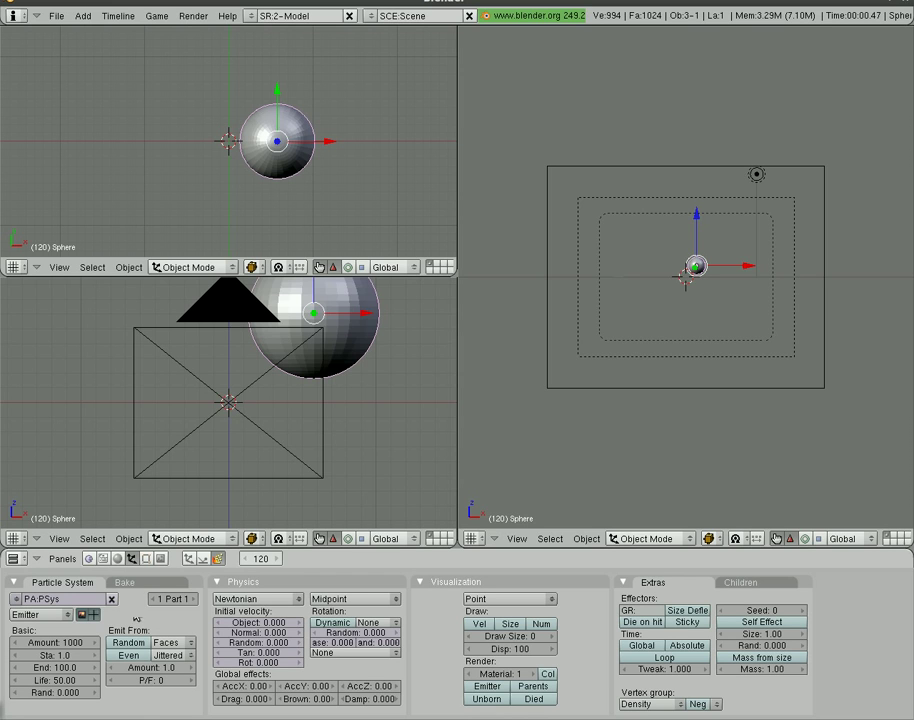
# Set the particle emission to start at frame 50 and end at frame 150, and rebake frames 1 to 250.
pyautogui.click(62, 659)
pyautogui.write('50')
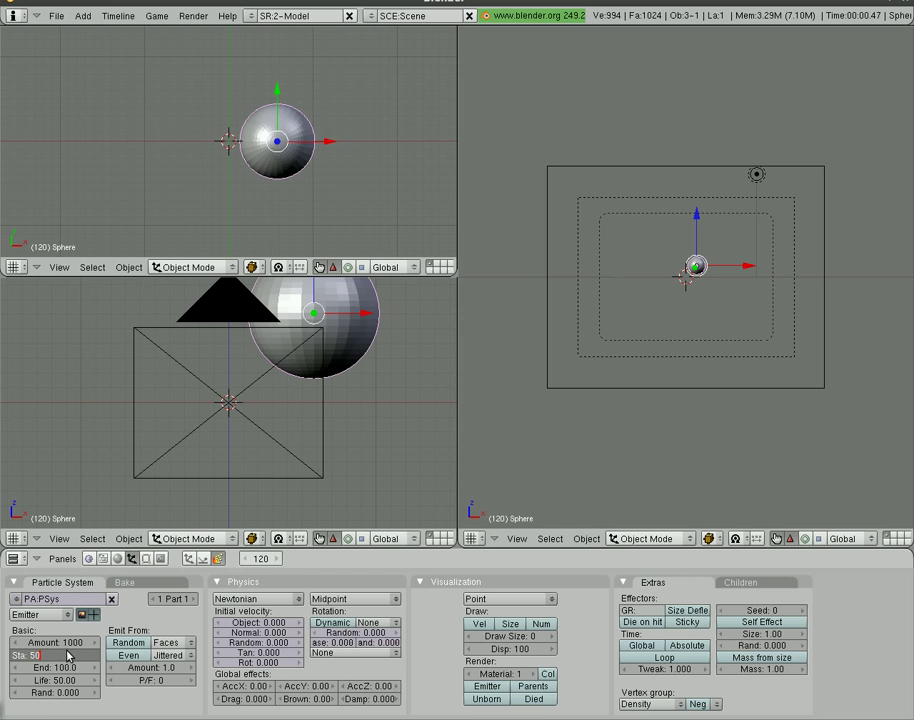
pyautogui.press('Return')
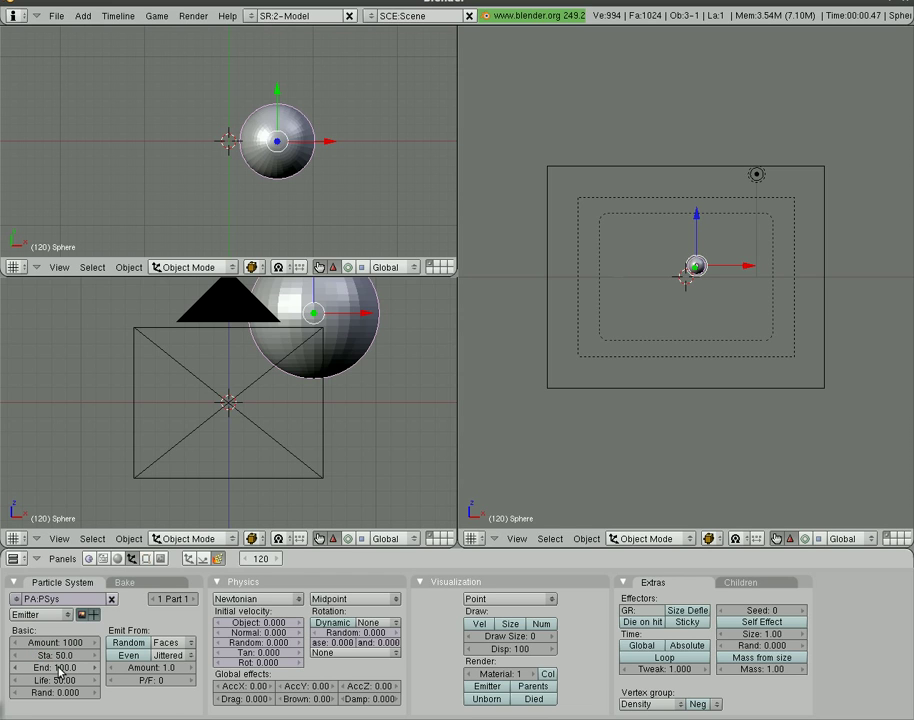
pyautogui.click(62, 668)
pyautogui.write('15')
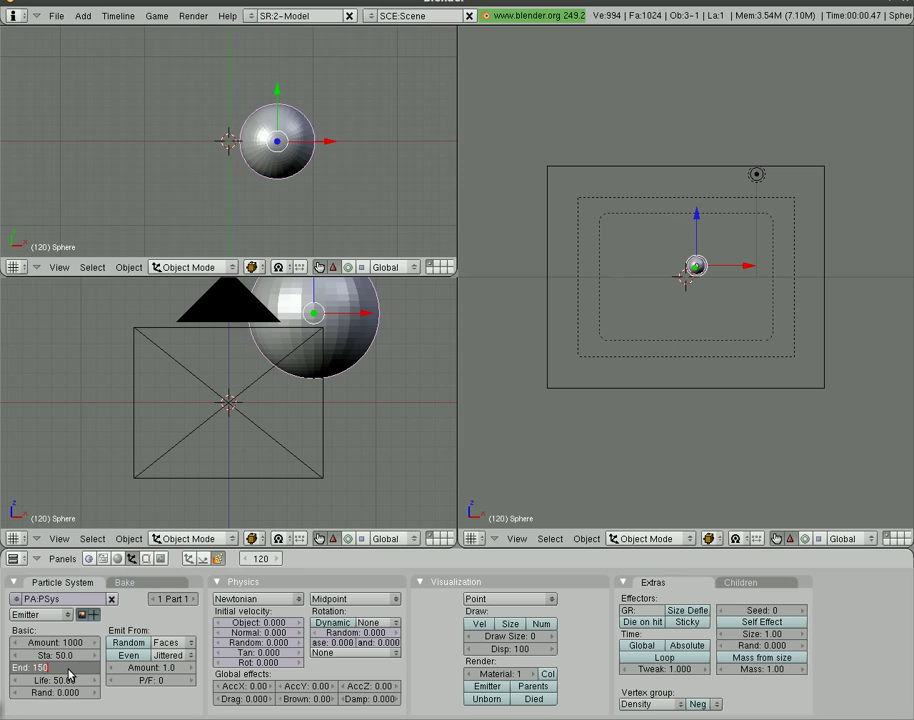
pyautogui.write('0')
pyautogui.press('Return')
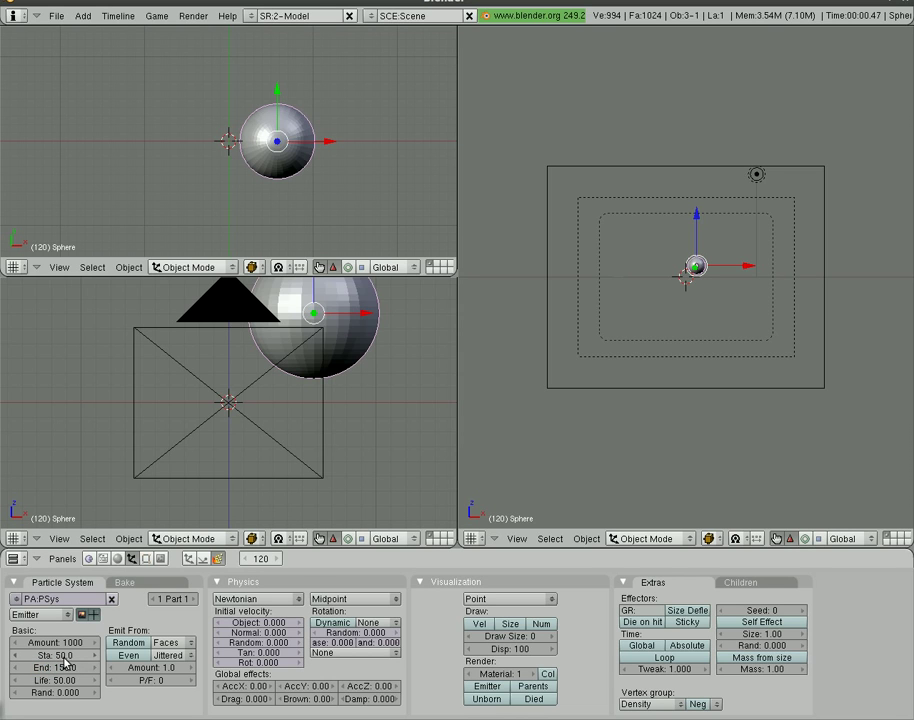
pyautogui.click(140, 584)
pyautogui.click(40, 598)
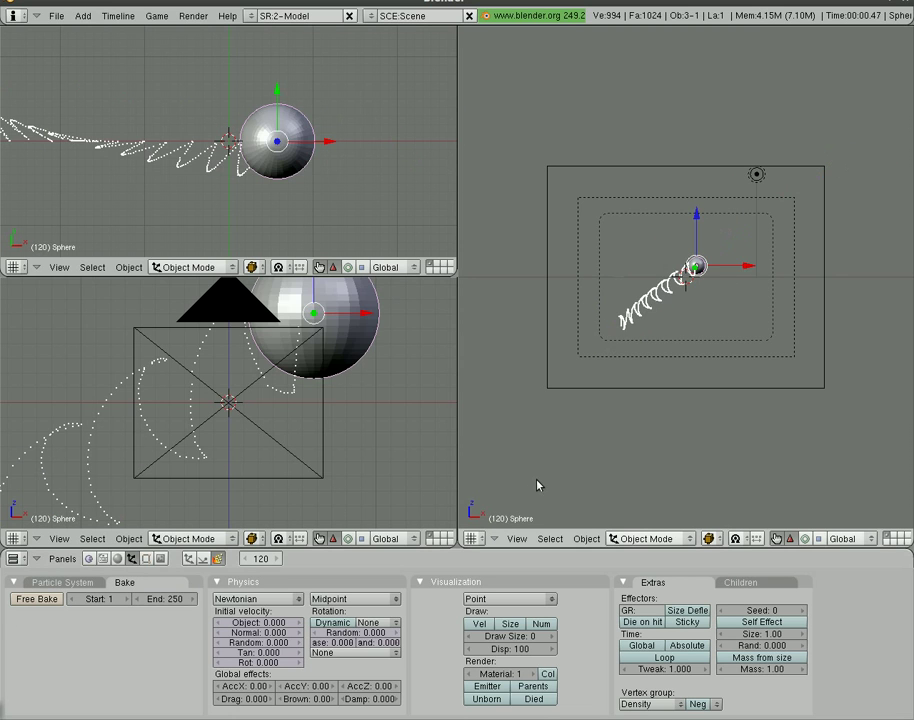
# Play back the rebaked animation to check the particle trail and return to frame 1.
pyautogui.hotkey('shift', 'Left')
pyautogui.hotkey('alt', 'a')
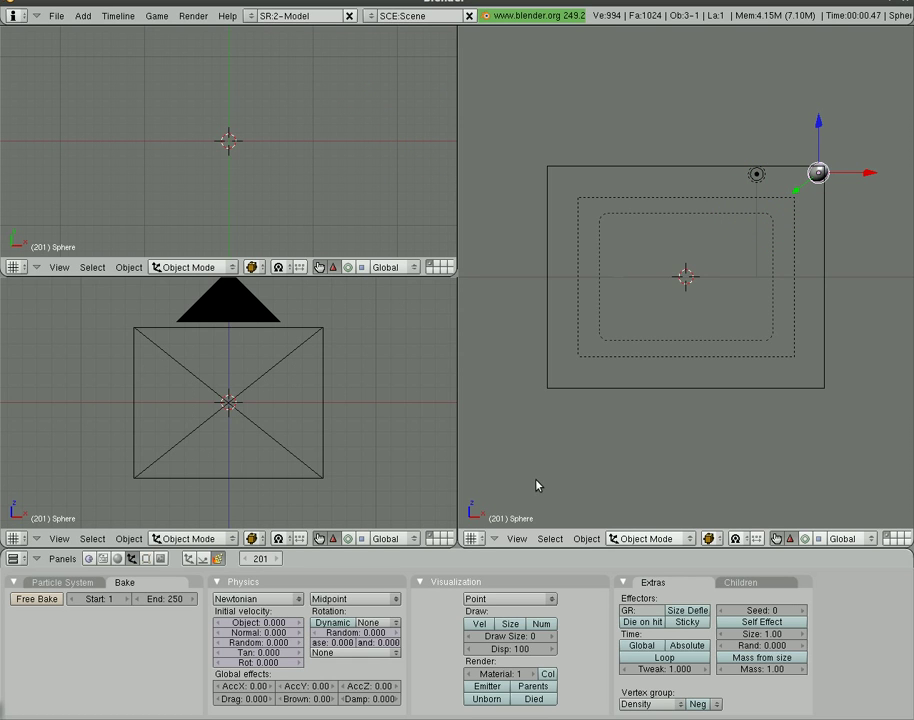
pyautogui.hotkey('shift', 'Left')
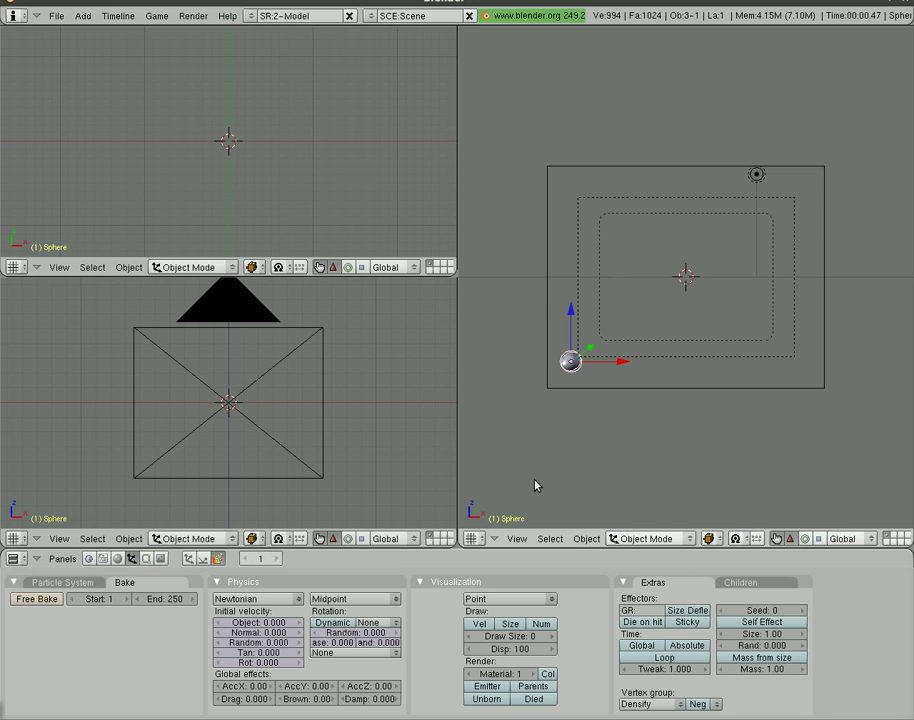
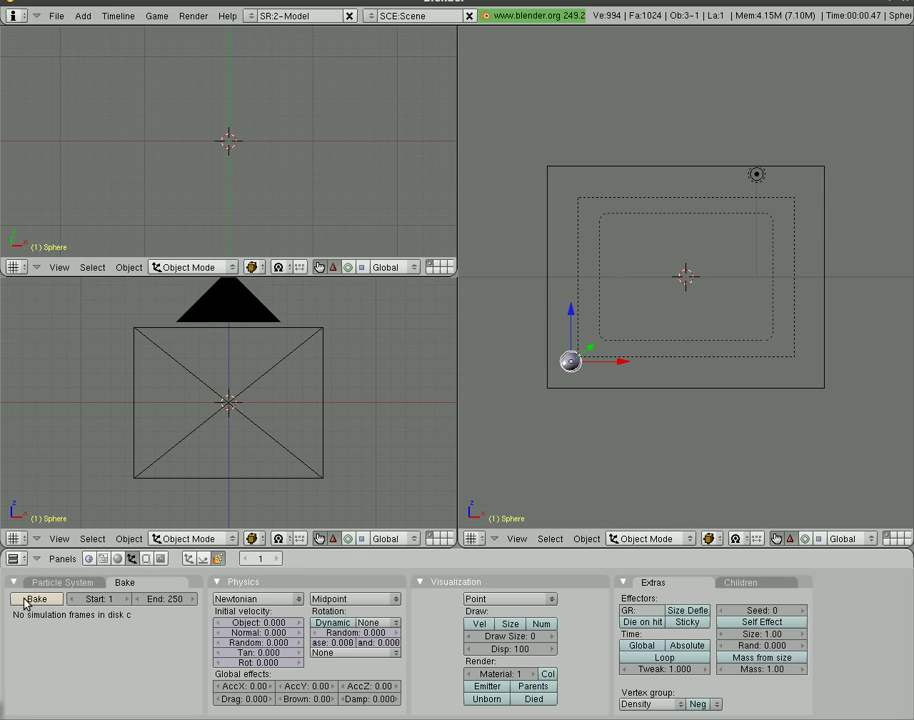
# Turn on Random emission from the sphere's faces and rebake the particle simulation for frames 1 to 250.
pyautogui.click(62, 582)
pyautogui.click(130, 643)
pyautogui.click(124, 582)
pyautogui.click(36, 598)
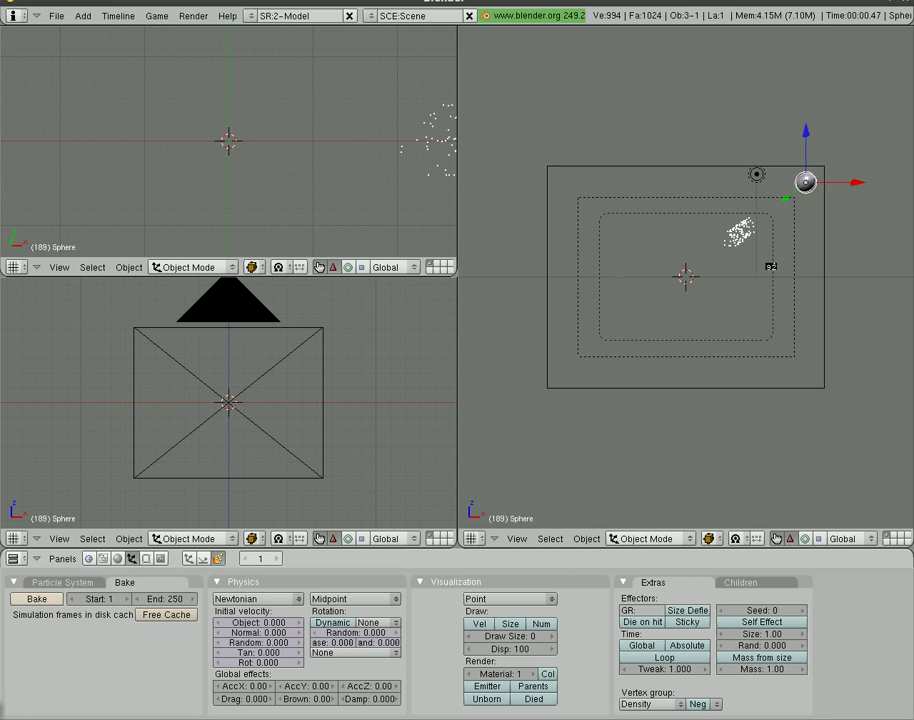
# Play the animation up to frame 141, render the scattered particle trail to inspect it, and close the render window.
pyautogui.hotkey('alt', 'a')
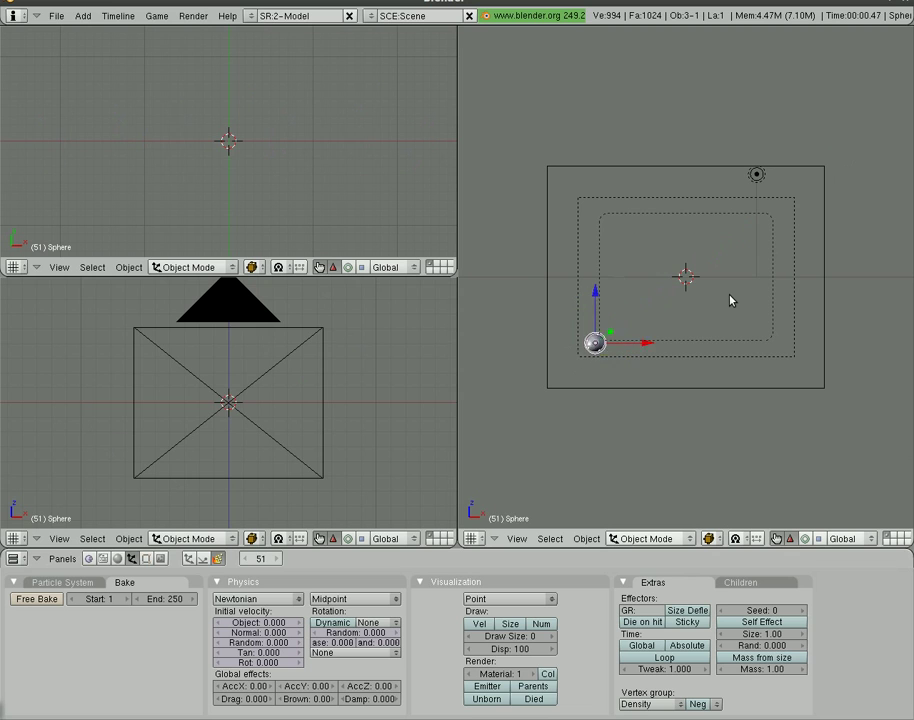
pyautogui.press('Escape')
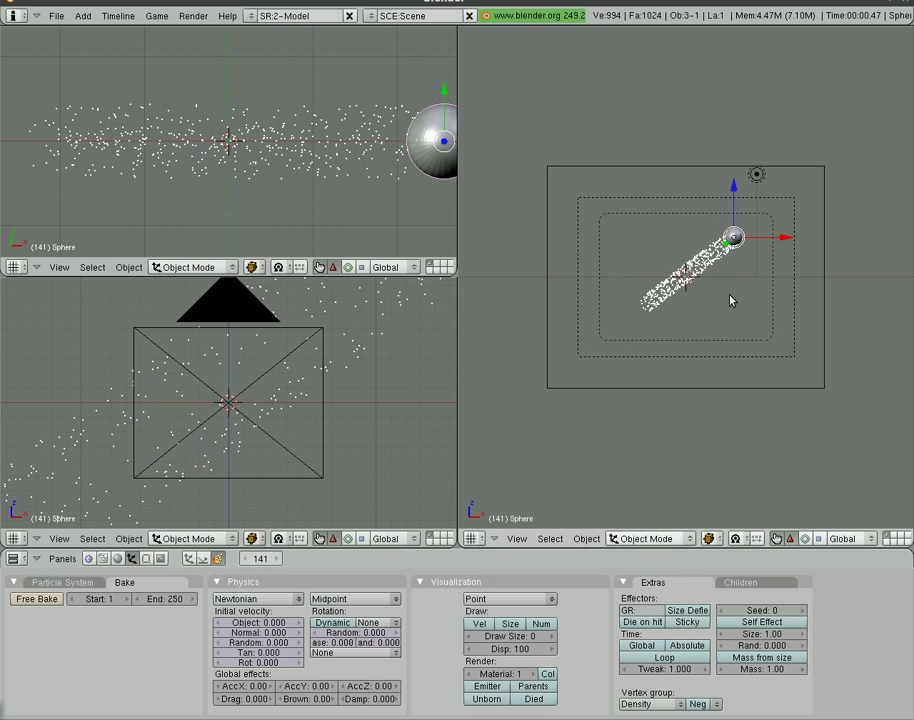
pyautogui.press('F12')
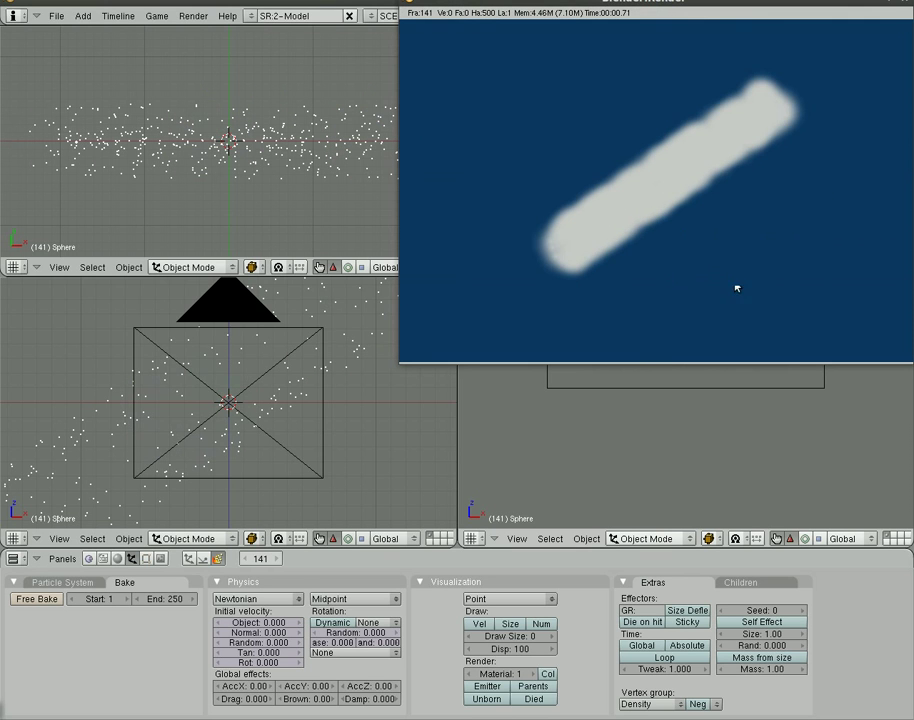
pyautogui.moveTo(727, 9); pyautogui.dragTo(588, 130)
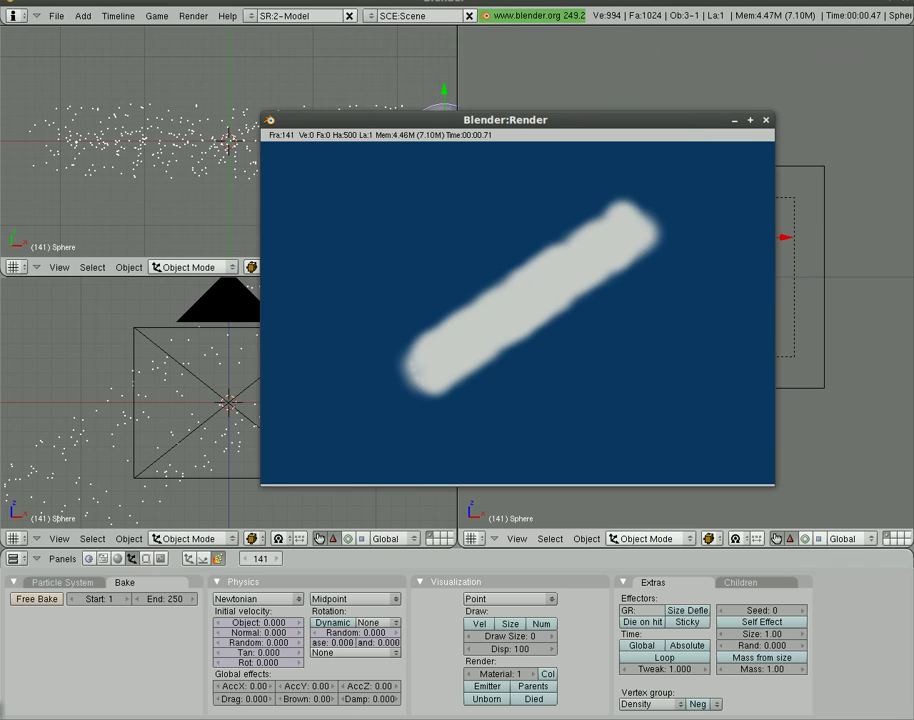
pyautogui.click(765, 120)
# Free the particle bake so that the particle amount can be edited.
pyautogui.click(62, 582)
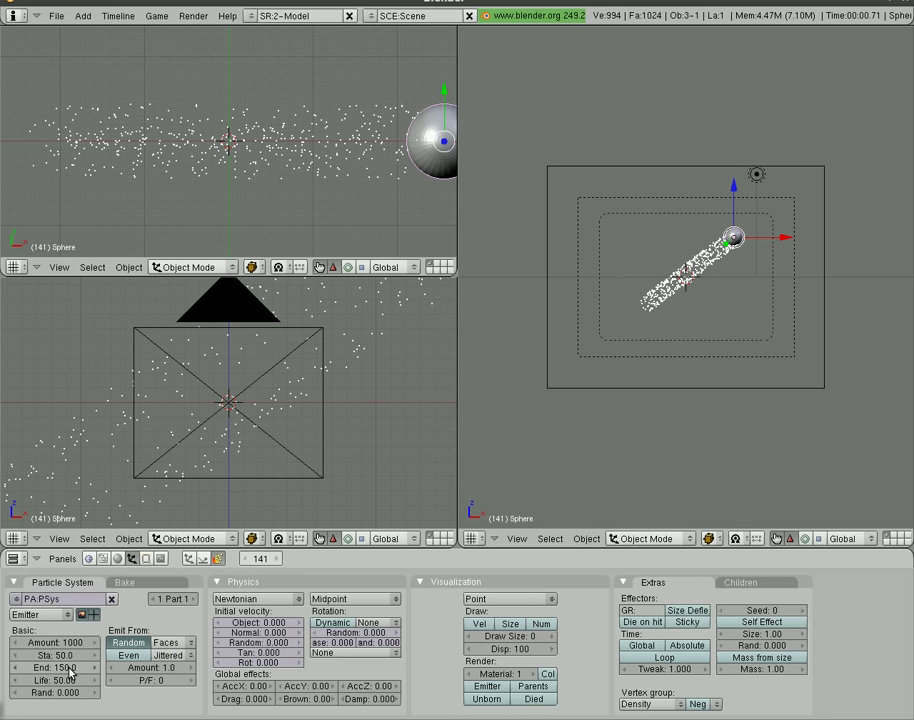
pyautogui.click(74, 643)
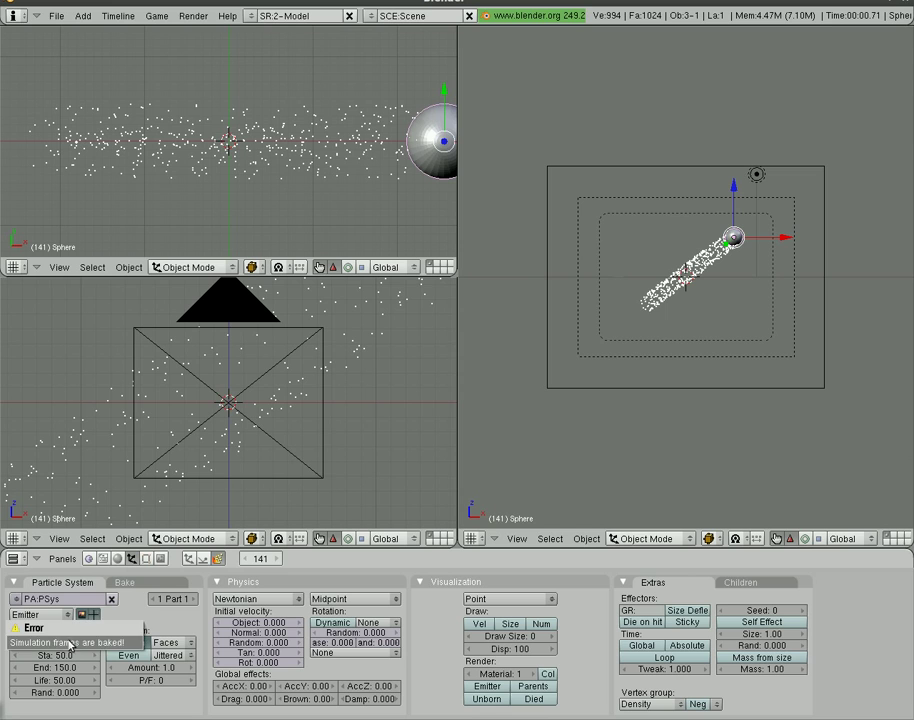
pyautogui.click(125, 582)
pyautogui.click(33, 597)
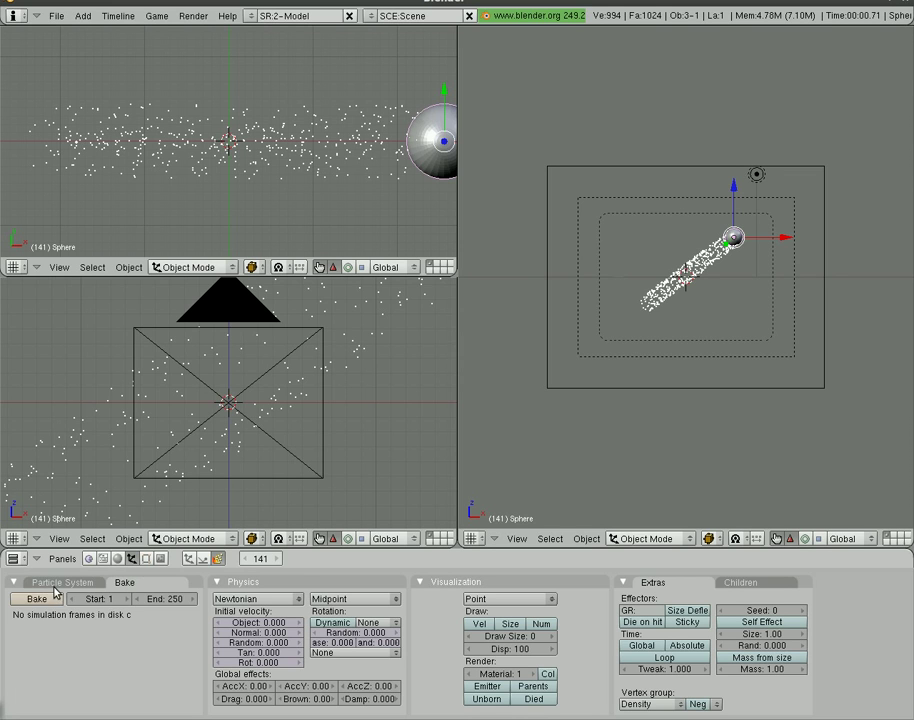
# Set the particle amount to 200 and rebake the simulation for frames 1 to 250.
pyautogui.click(60, 582)
pyautogui.click(76, 643)
pyautogui.write('2')
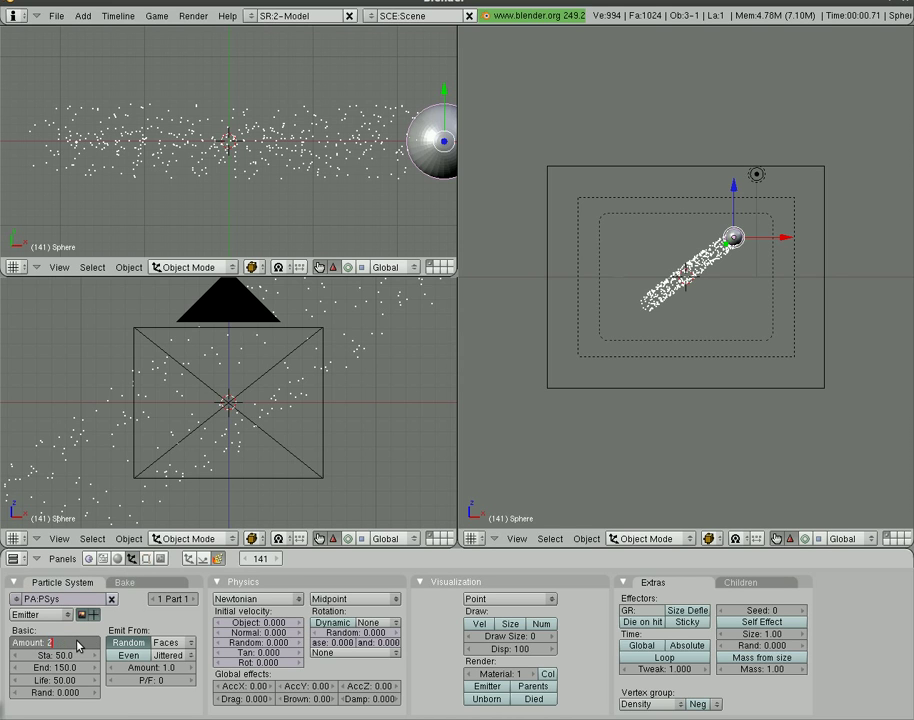
pyautogui.write('00')
pyautogui.press('Return')
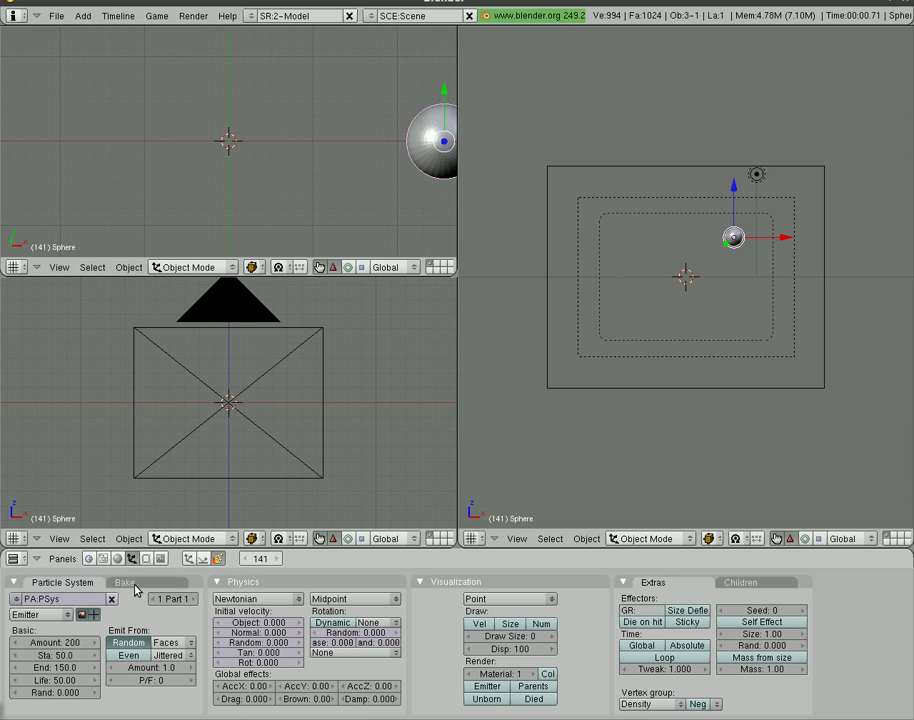
pyautogui.click(125, 582)
pyautogui.click(36, 598)
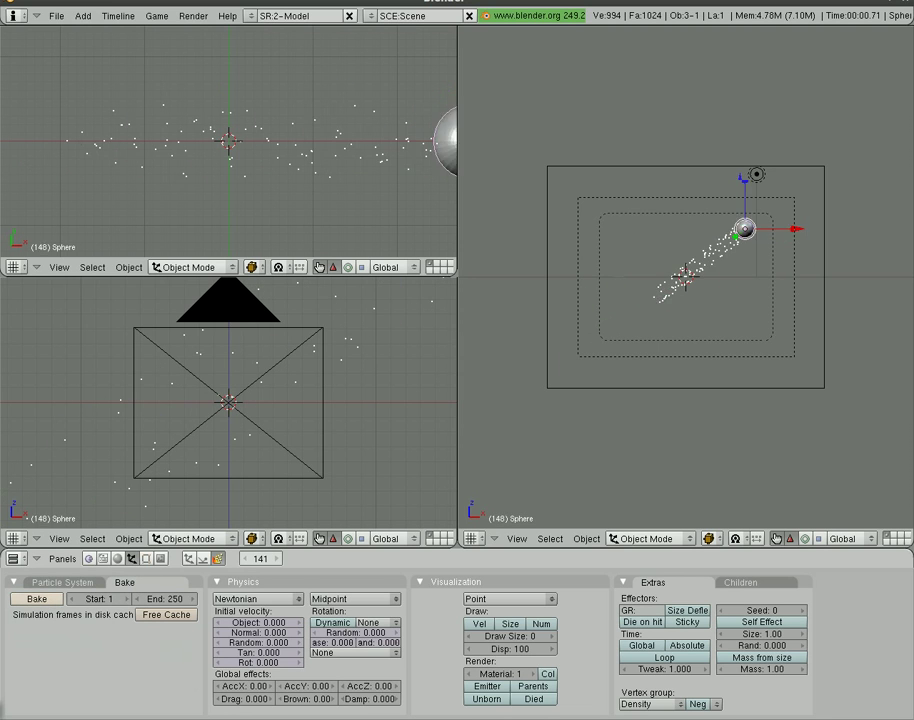
# Render frame 141 to inspect the sparser particle trail and close the render window.
pyautogui.press('F12')
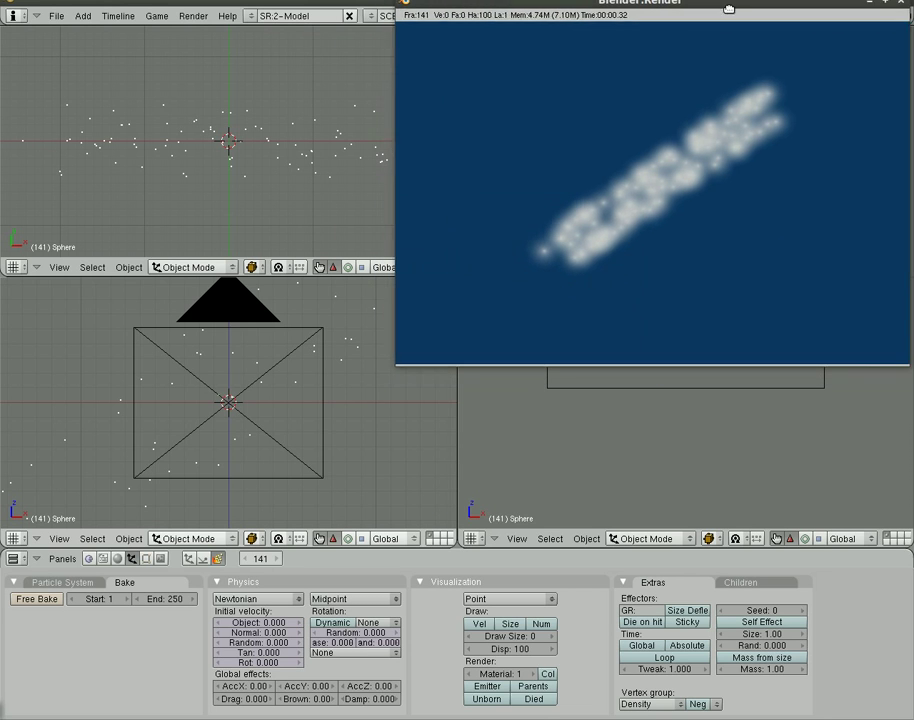
pyautogui.moveTo(735, 5); pyautogui.dragTo(521, 91)
pyautogui.click(687, 92)
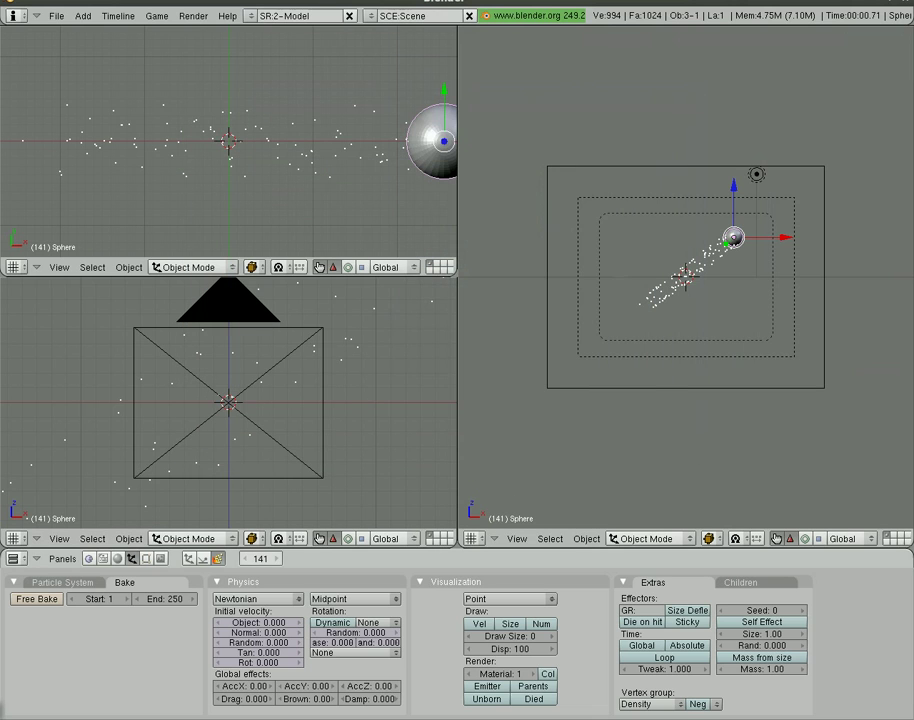
# Add a new material to the sphere and set its colour to pure red (R 1.000, G 0.000, B 0.000).
pyautogui.click(118, 559)
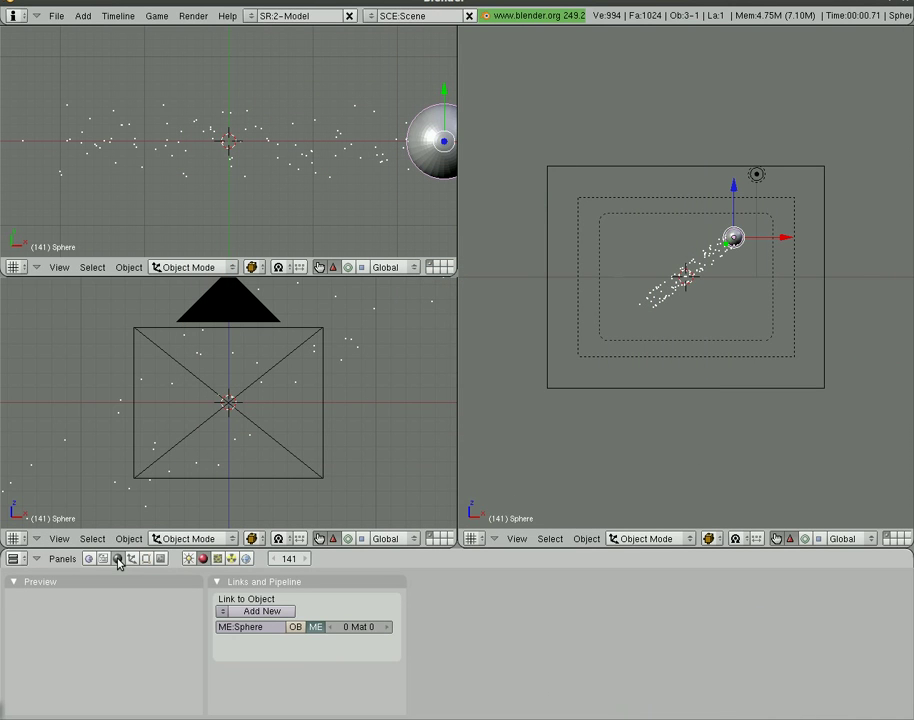
pyautogui.click(247, 611)
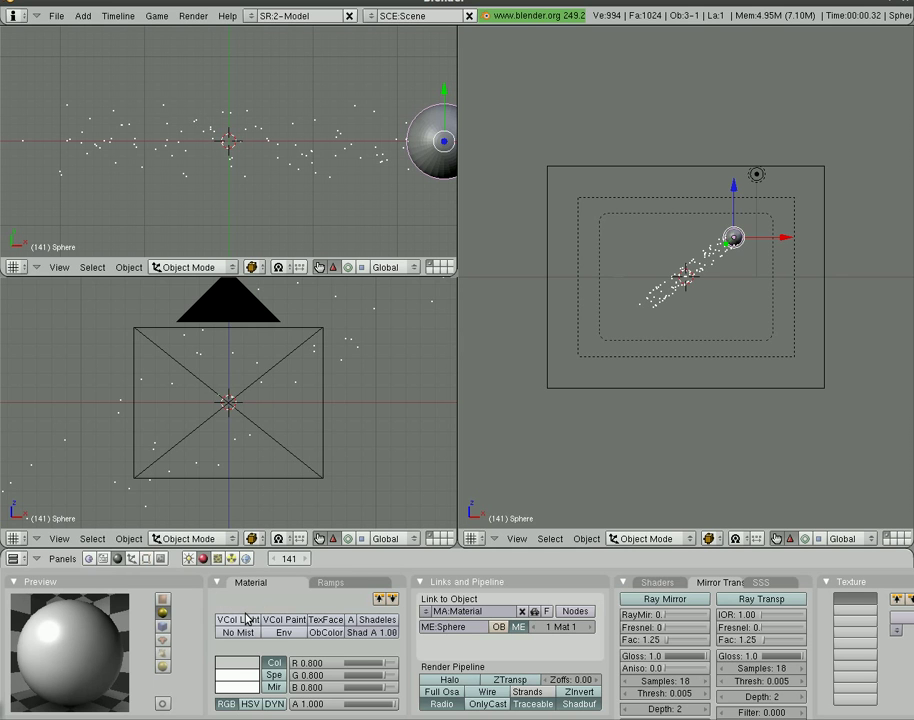
pyautogui.click(240, 668)
pyautogui.click(325, 529)
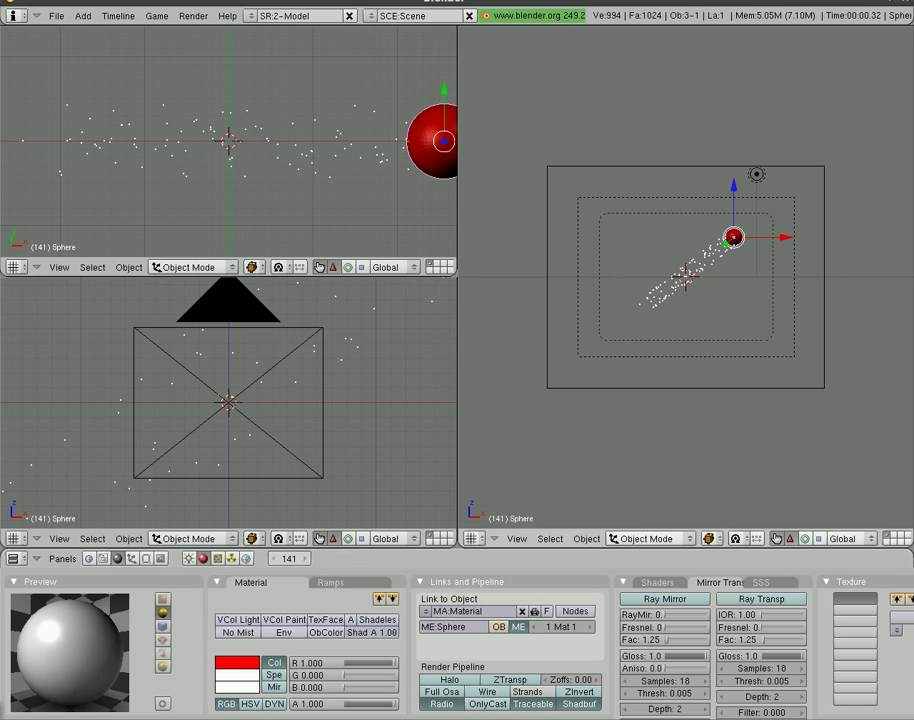
# Render frame 141 to inspect the red particle trail and close the render window.
pyautogui.press('F12')
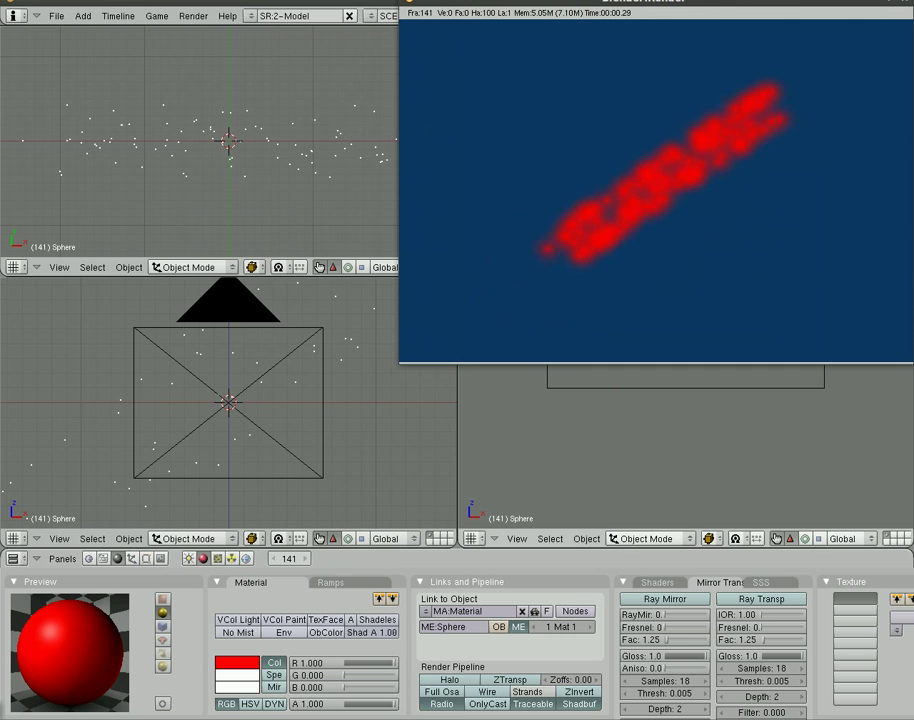
pyautogui.moveTo(623, 4); pyautogui.dragTo(464, 105)
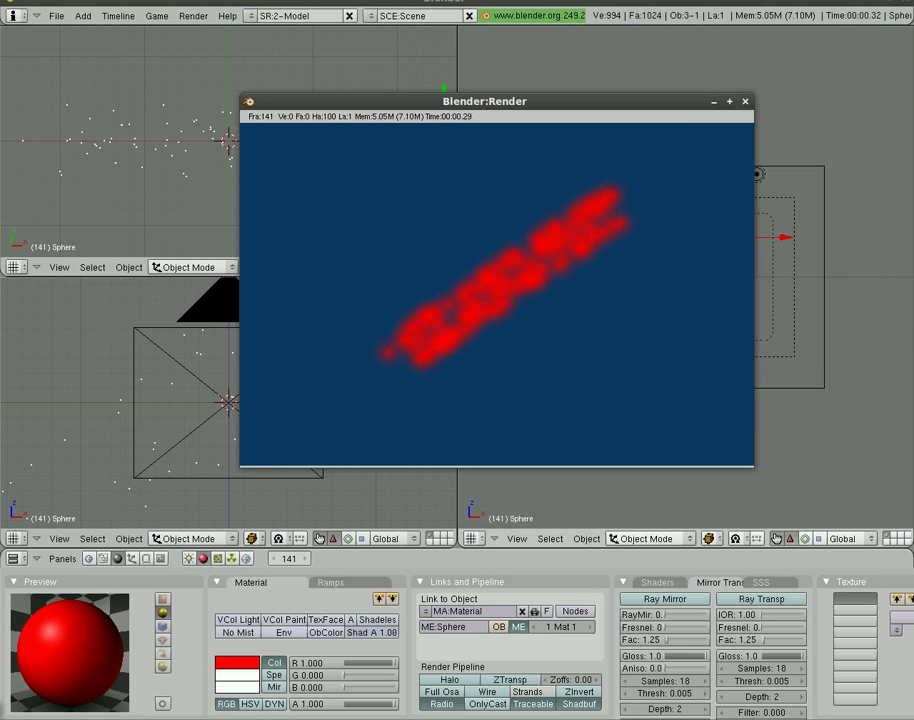
pyautogui.click(745, 101)
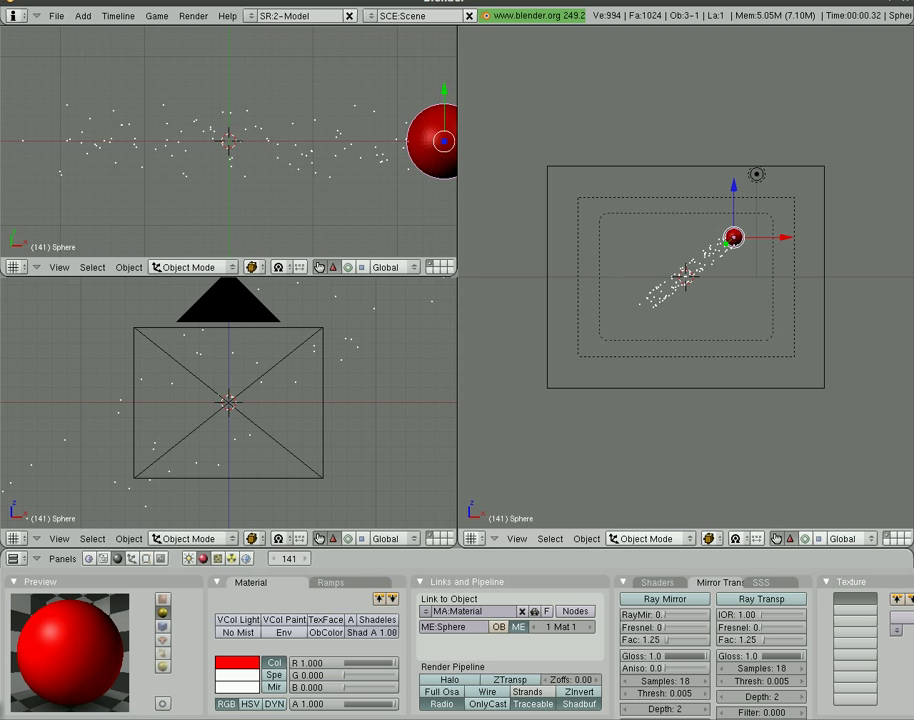
# Enable Halo for the sphere's red material, and check it with a render of frame 141.
pyautogui.click(456, 683)
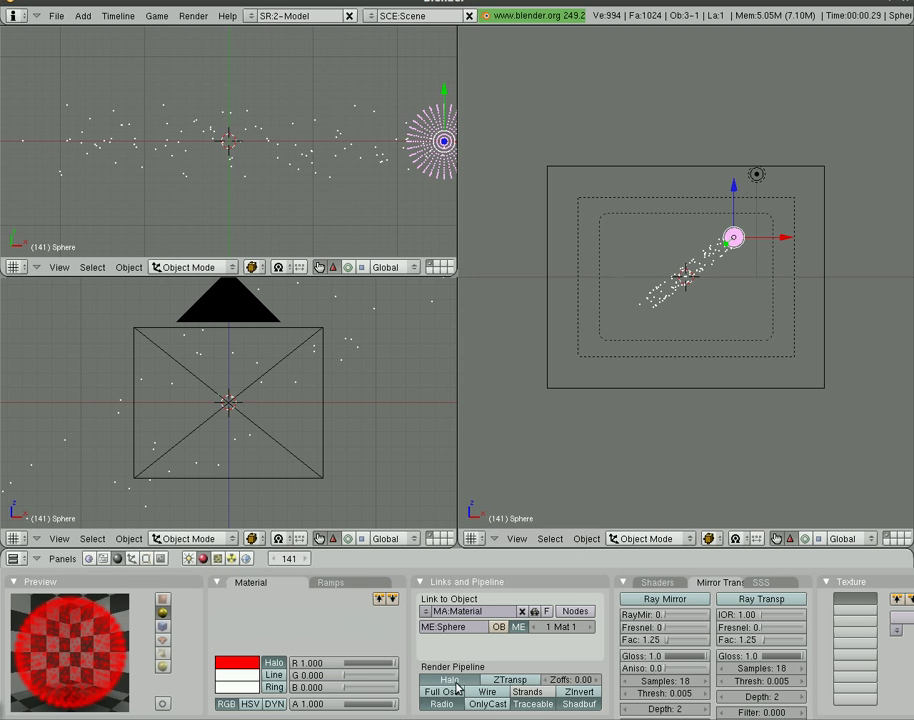
pyautogui.press('F12')
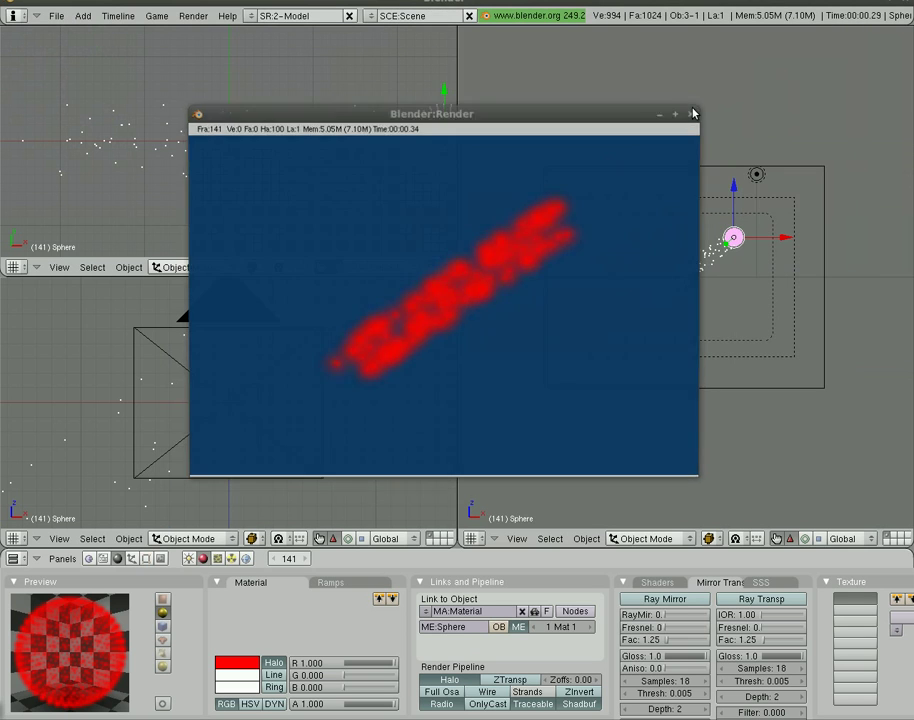
pyautogui.click(692, 104)
# Enable Flare in the halo material's shader settings.
pyautogui.click(655, 583)
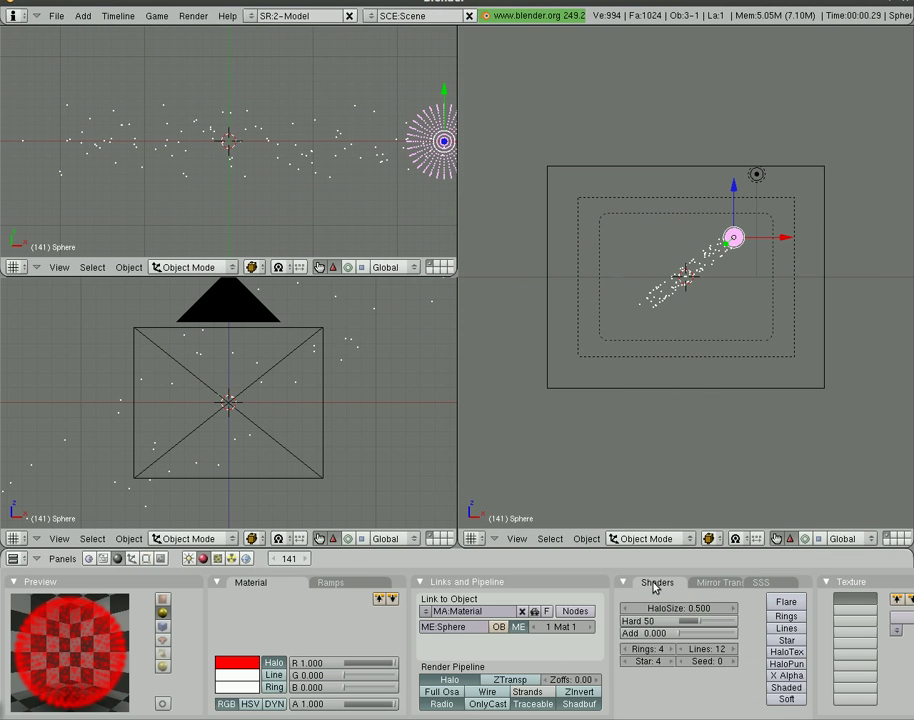
pyautogui.click(786, 603)
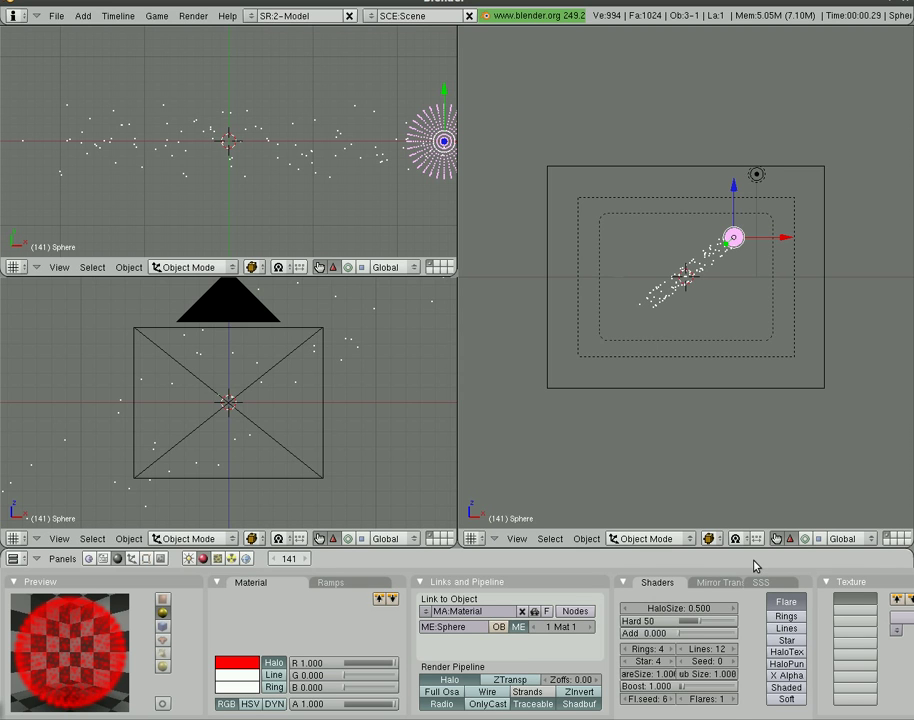
# Render frame 141 to inspect the flare effect on the halo particles and close the render window.
pyautogui.press('F12')
pyautogui.moveTo(738, 7); pyautogui.dragTo(523, 134)
pyautogui.press('F11')
# Replace Flare with Rings in the halo material's shader settings, and check it with a render of frame 141.
pyautogui.click(787, 604)
pyautogui.click(787, 617)
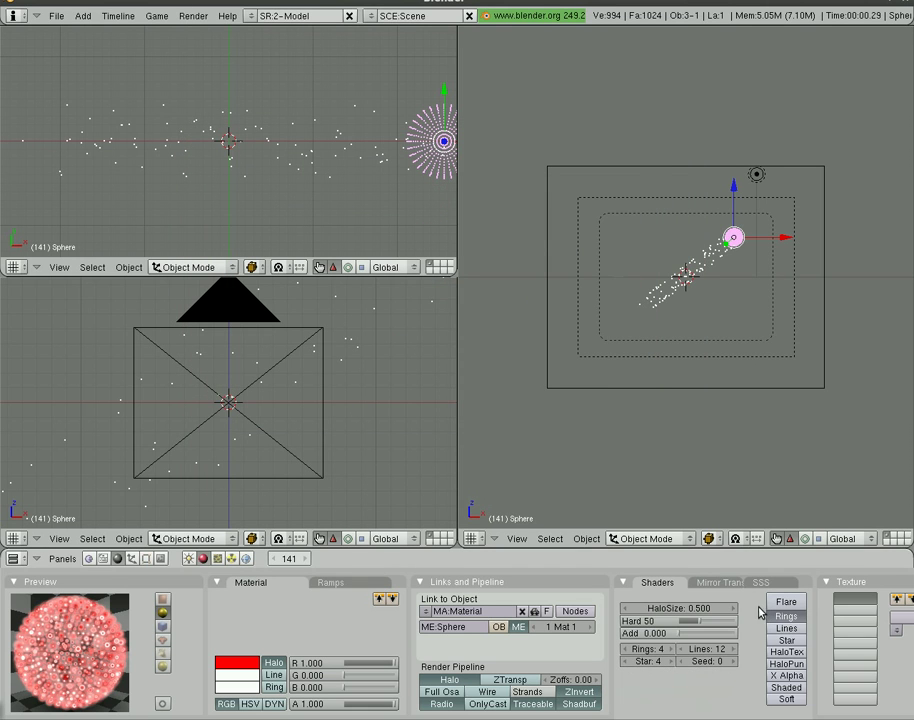
pyautogui.press('F12')
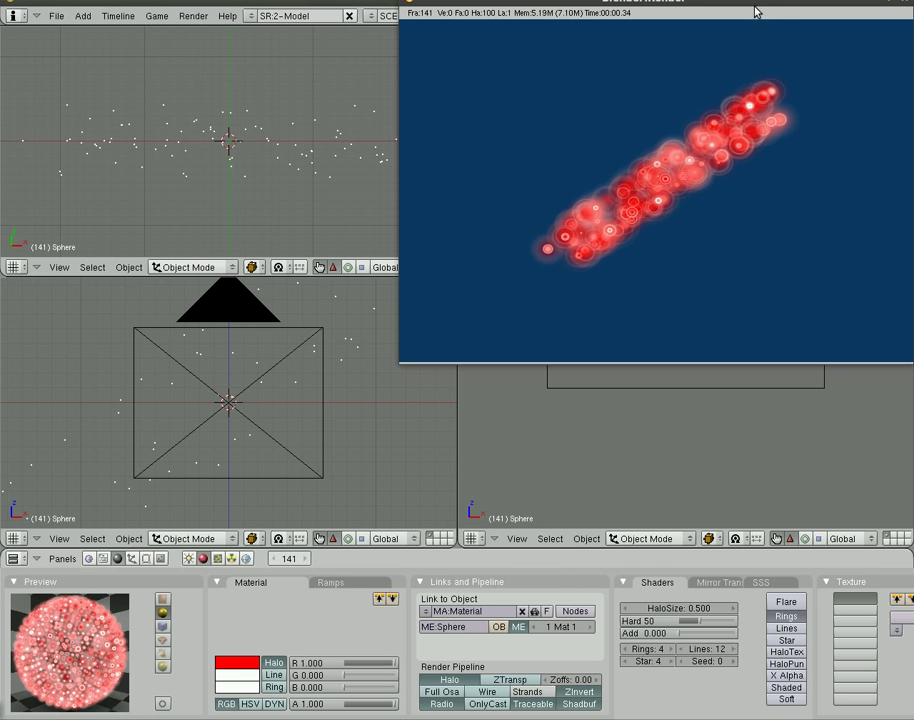
pyautogui.moveTo(757, 12); pyautogui.dragTo(614, 108)
pyautogui.click(763, 96)
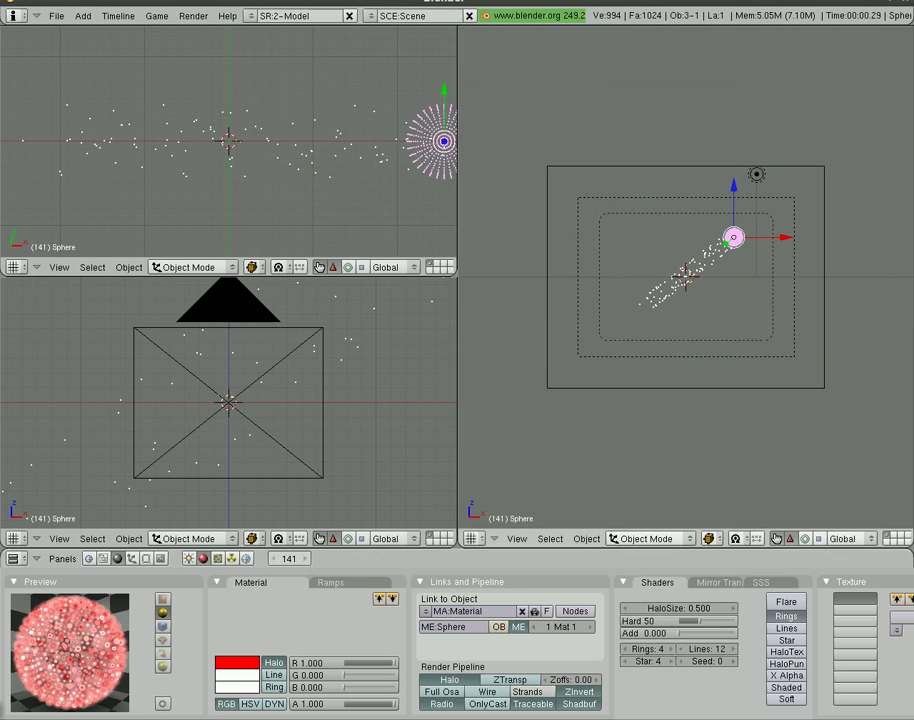
# Switch the halo material's shader effect to Lines, and check it with a render of frame 141.
pyautogui.click(787, 628)
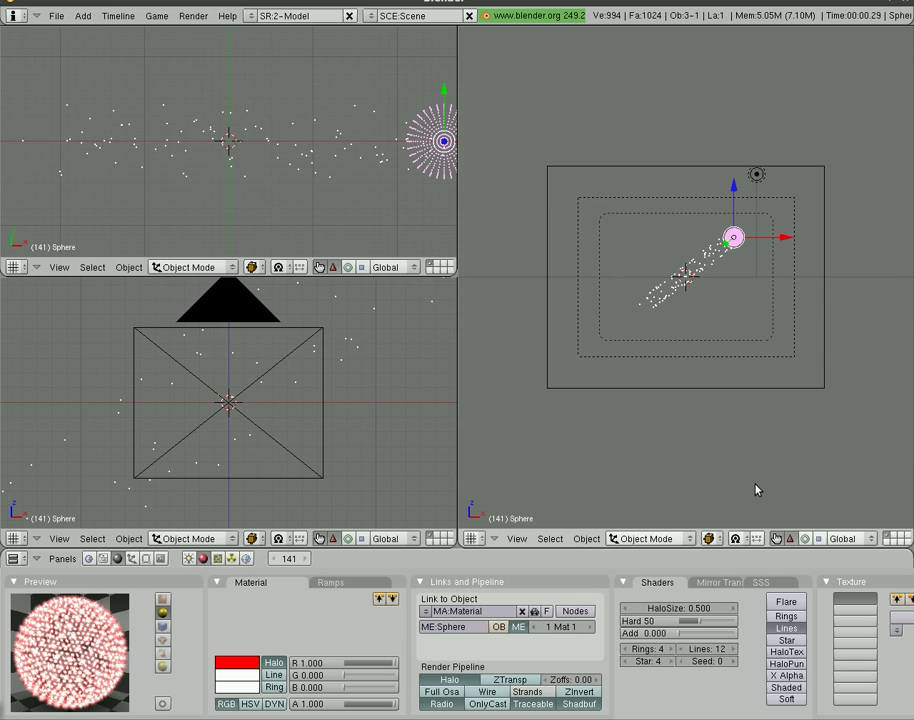
pyautogui.press('F12')
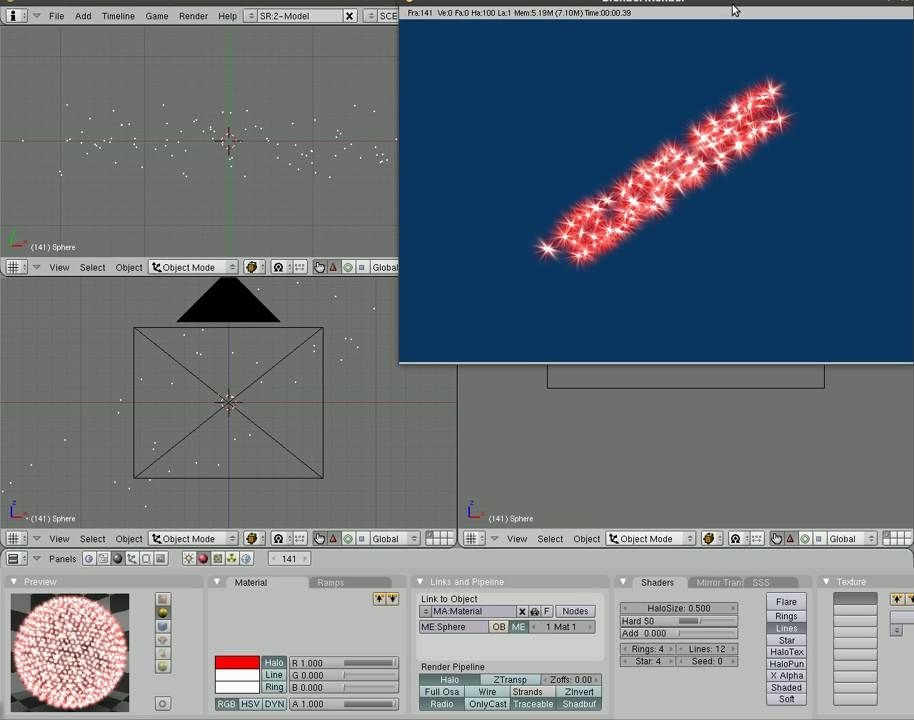
pyautogui.moveTo(735, 10); pyautogui.dragTo(541, 133)
pyautogui.click(649, 121)
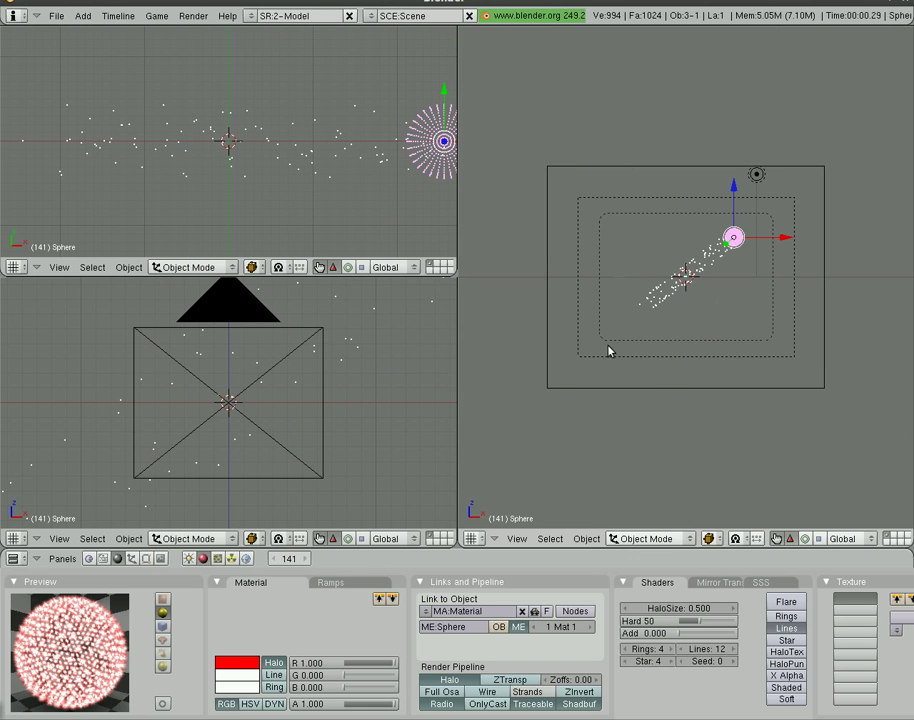
# Free the particle bake, set AccZ to 43.63, rebake the simulation and play back the animation.
pyautogui.click(135, 561)
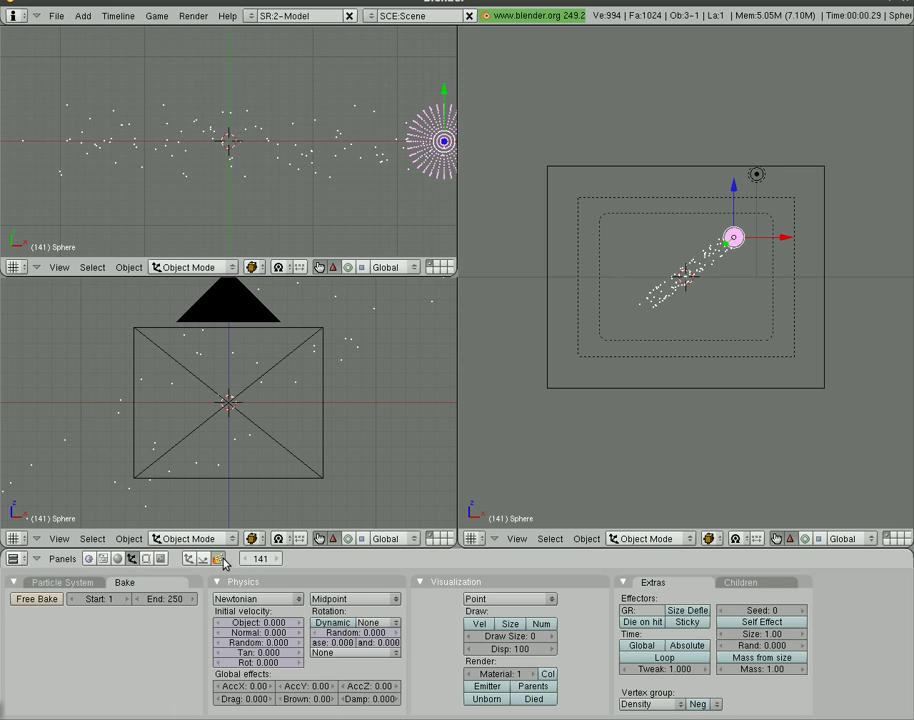
pyautogui.click(44, 599)
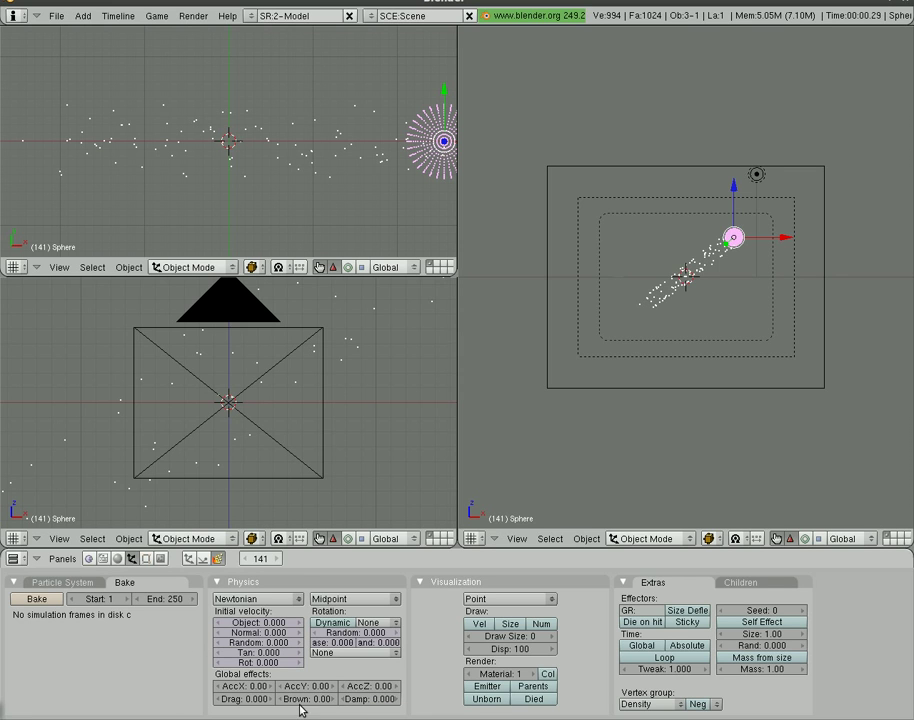
pyautogui.moveTo(375, 690); pyautogui.dragTo(521, 690)
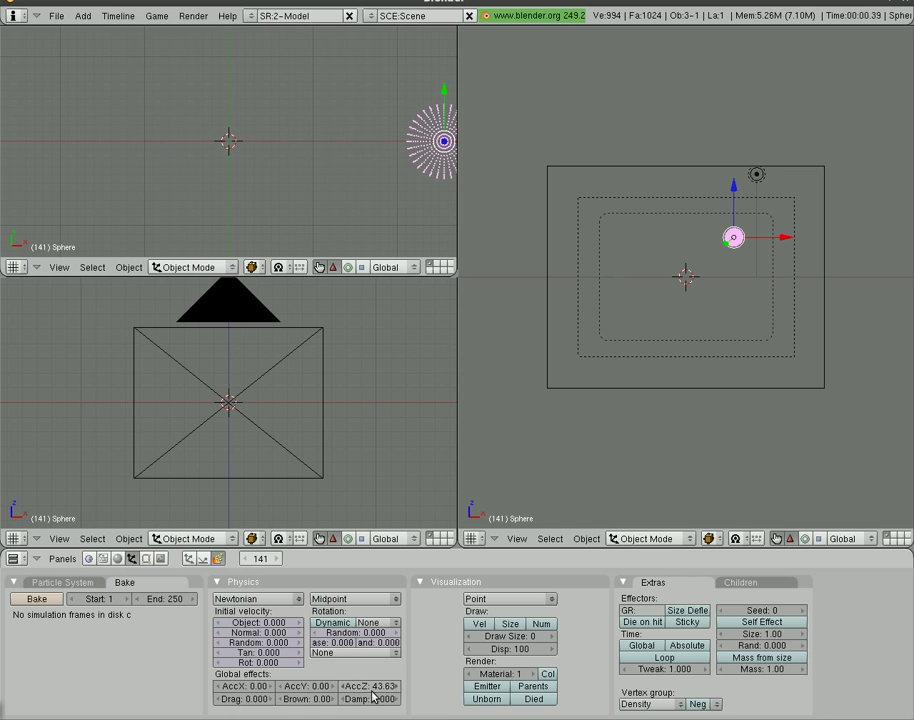
pyautogui.click(42, 598)
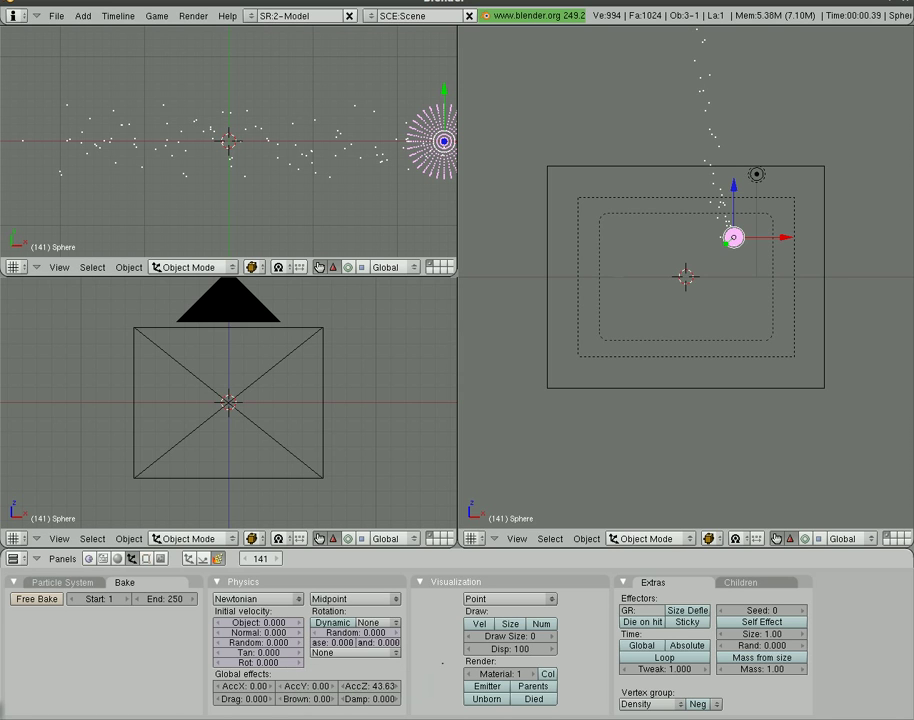
pyautogui.hotkey('shift', 'alt', 'a')
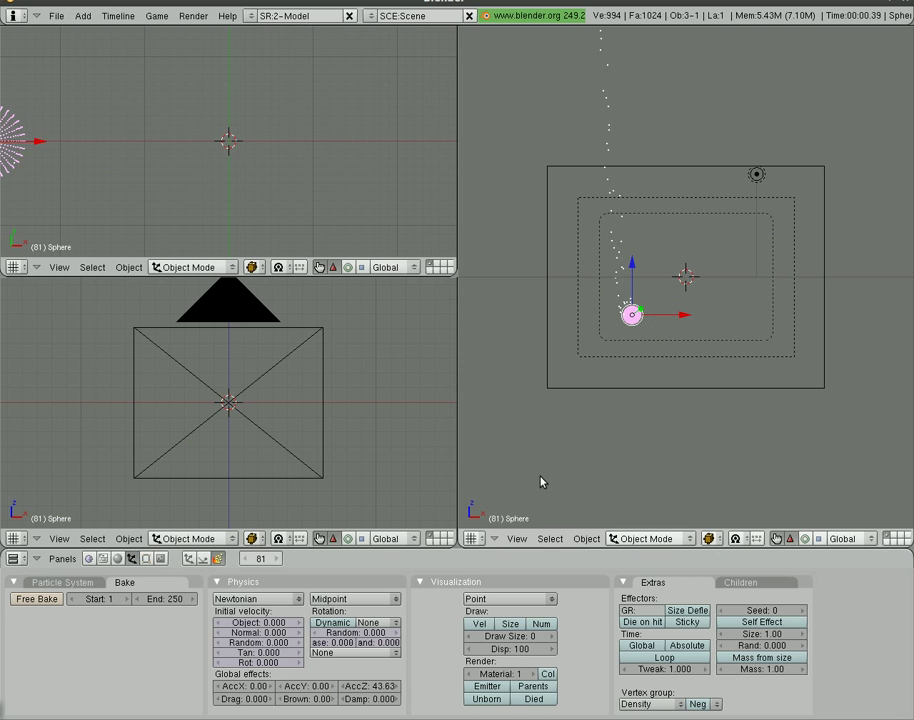
pyautogui.press('Escape')
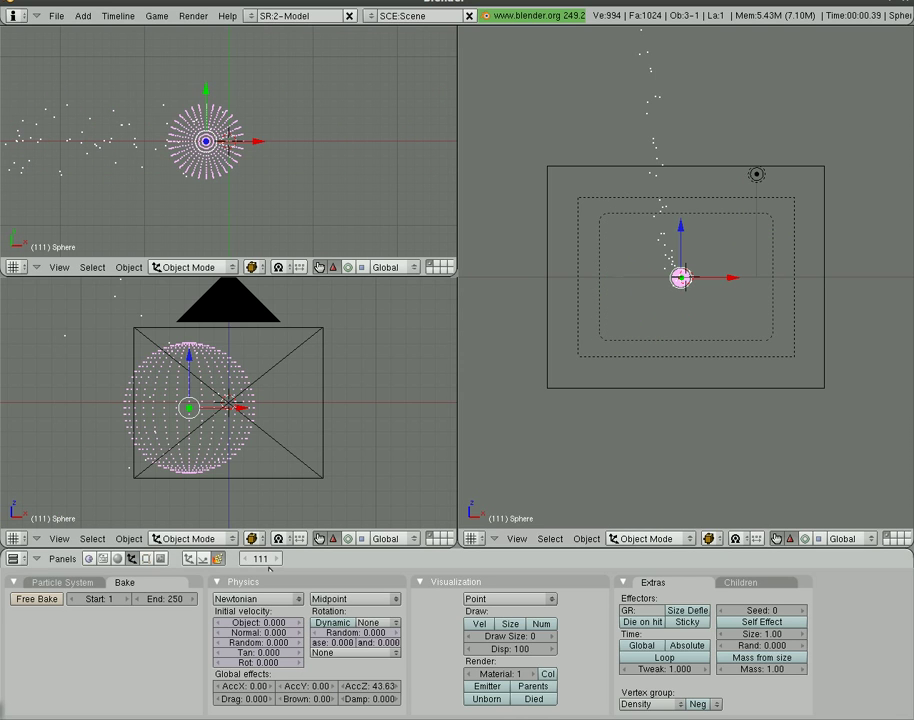
# Free the particle bake, set AccZ to 10.00 and rebake the simulation.
pyautogui.click(37, 599)
pyautogui.click(378, 686)
pyautogui.write('10')
pyautogui.press('Return')
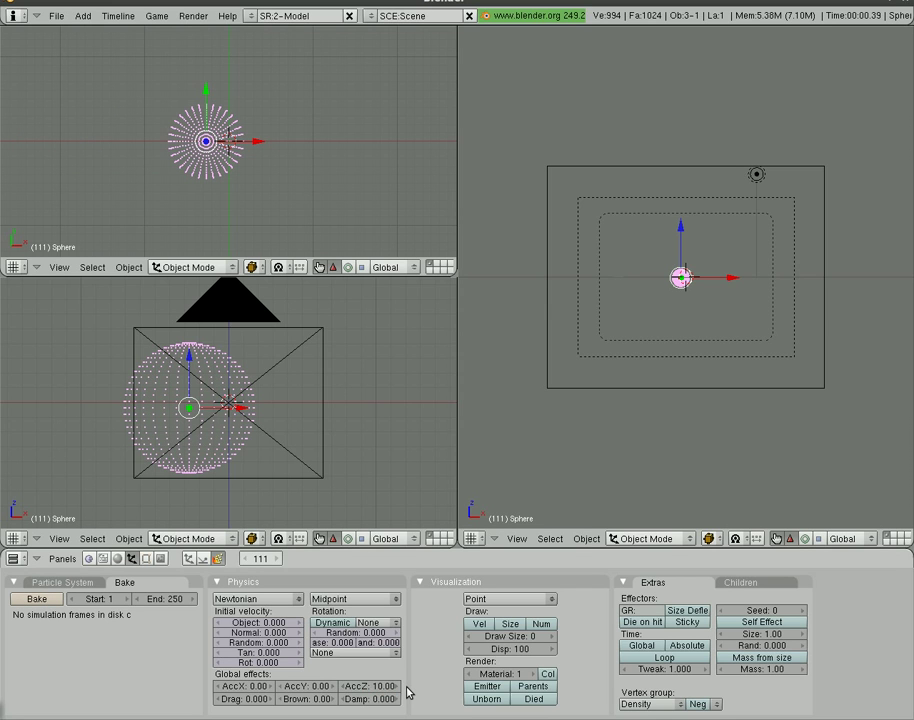
pyautogui.click(58, 602)
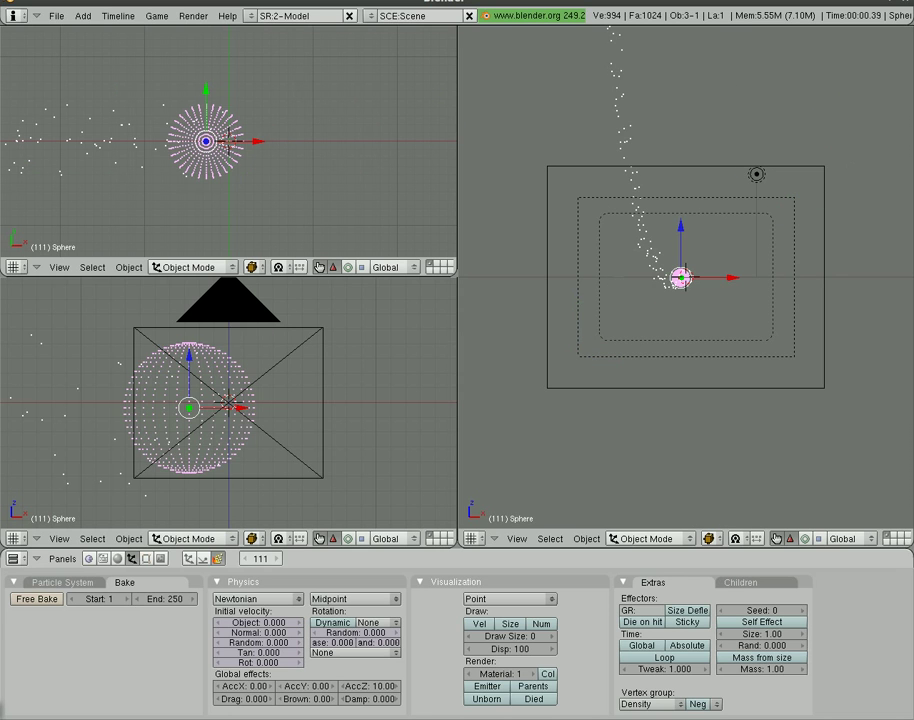
# Move through the timeline to frame 91, render it to inspect the rising particle trail, and close the render window.
pyautogui.press('Down')
pyautogui.press('Down')
pyautogui.press('Down')
pyautogui.press('Down')
pyautogui.press('Down')
pyautogui.press('Up')
pyautogui.press('Up')
pyautogui.press('Up')
pyautogui.press('F12')
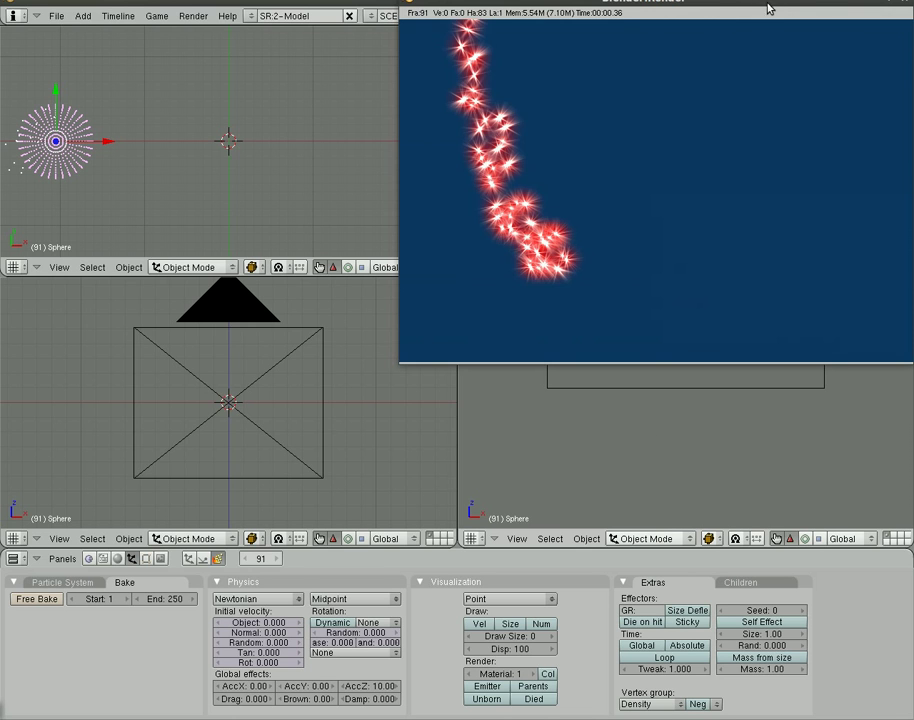
pyautogui.moveTo(770, 11); pyautogui.dragTo(586, 149)
pyautogui.click(692, 147)
# Free the particle bake, set AccZ to -4.49 and rebake so the particles fall.
pyautogui.click(381, 695)
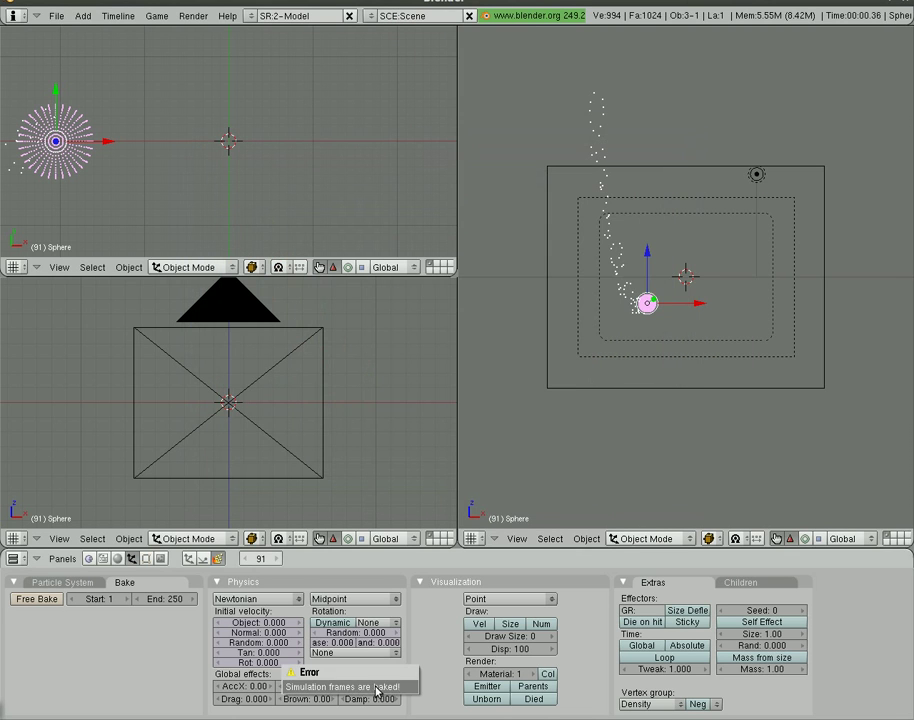
pyautogui.click(40, 599)
pyautogui.moveTo(370, 688); pyautogui.dragTo(306, 697)
pyautogui.click(40, 599)
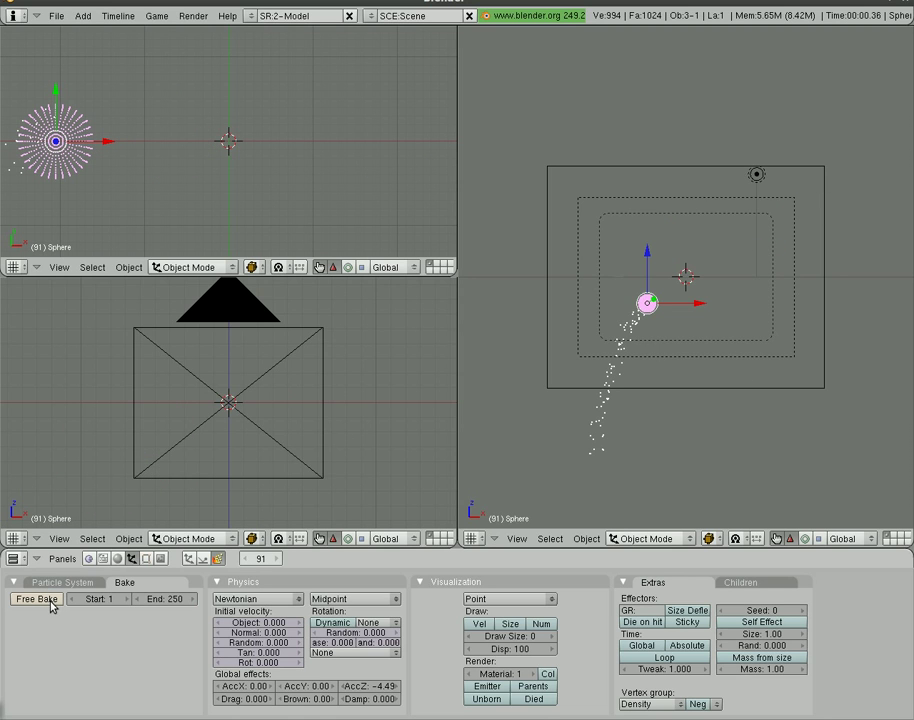
# Free the particle bake, set AccX to 6.93 and rebake the simulation.
pyautogui.click(37, 600)
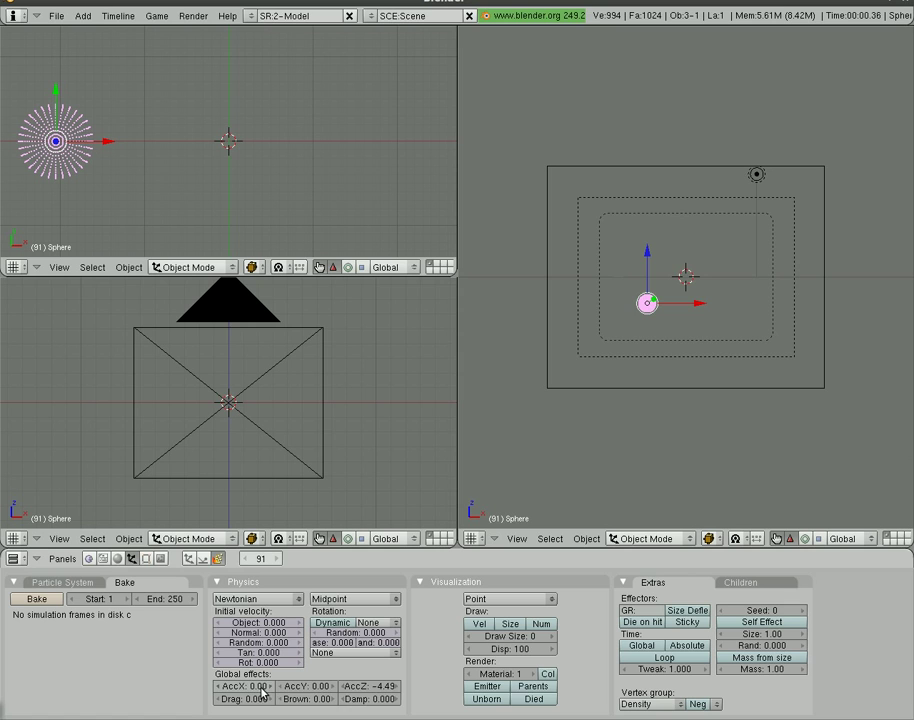
pyautogui.moveTo(258, 688); pyautogui.dragTo(318, 697)
pyautogui.click(37, 598)
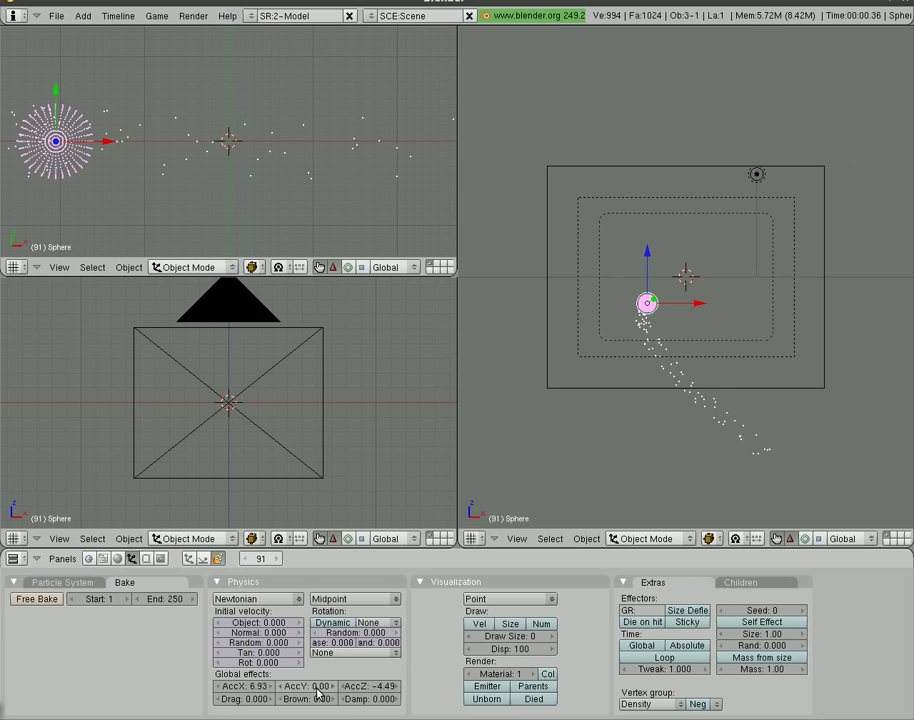
# Free the particle bake, set AccY to 5.92 and rebake the simulation.
pyautogui.click(315, 690)
pyautogui.click(37, 598)
pyautogui.click(305, 690)
pyautogui.write('5.92')
pyautogui.press('Return')
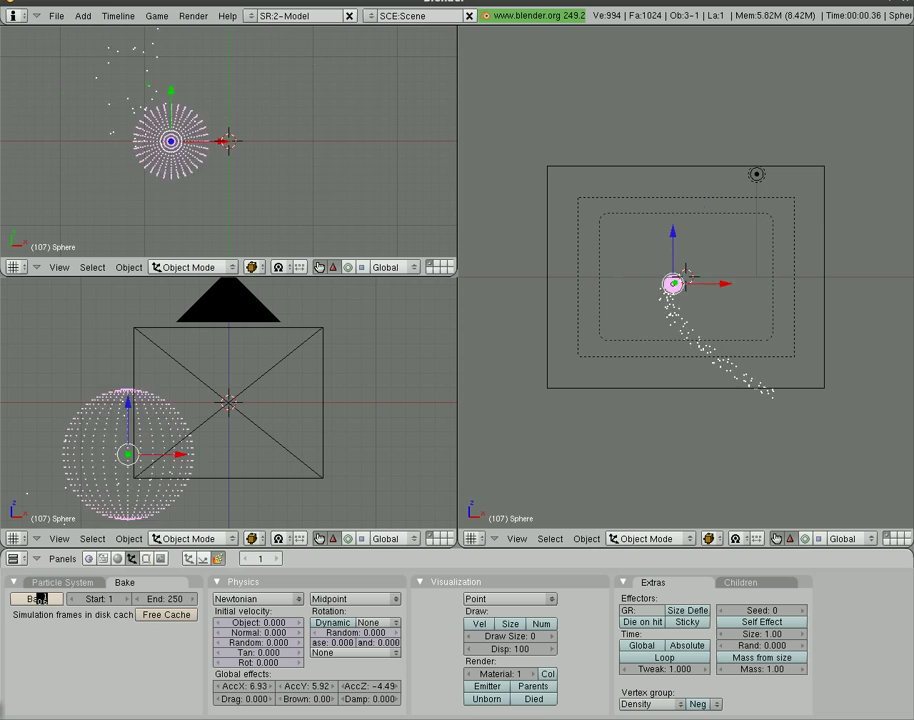
# Play the animation and move back and forth through the frames to examine the particles' drift in the top and front views.
pyautogui.scroll(1, 228, 161)
pyautogui.scroll(-3, 206, 171)
pyautogui.scroll(-1, 198, 131)
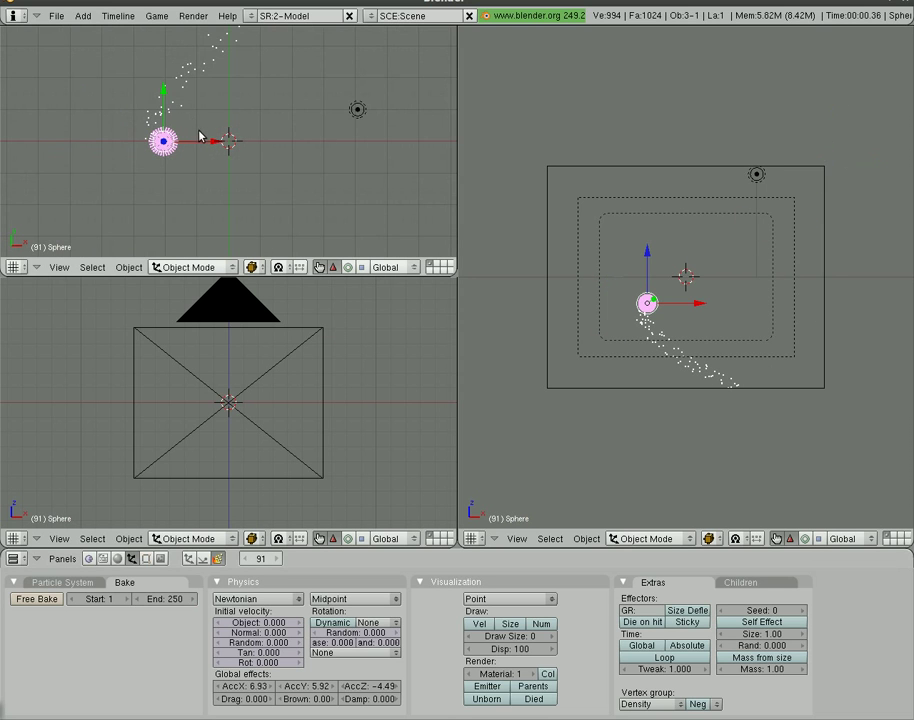
pyautogui.press('Down')
pyautogui.hotkey('alt', 'a')
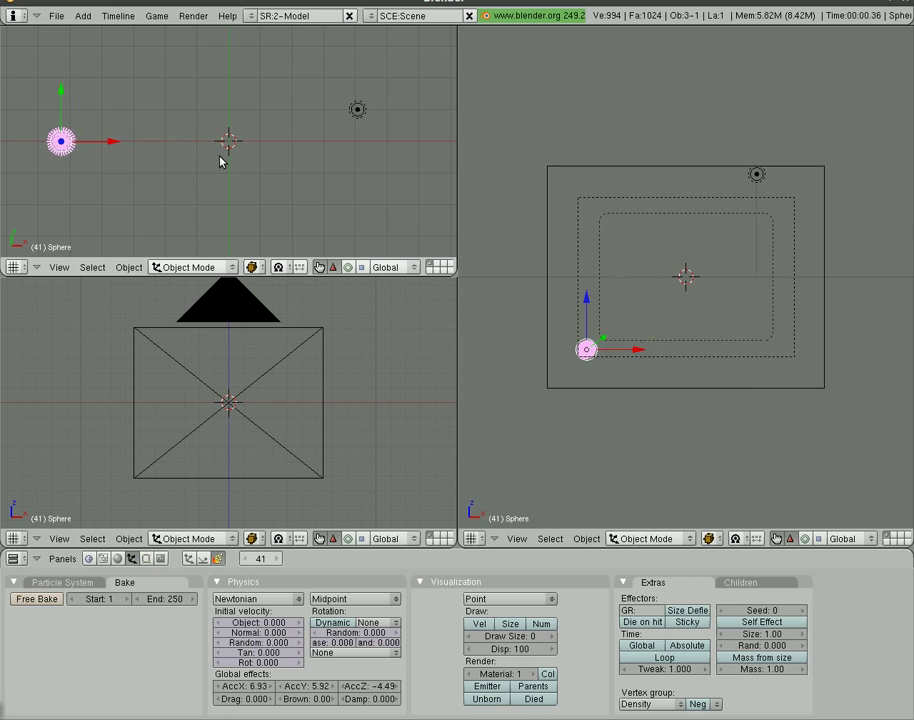
pyautogui.press('Escape')
pyautogui.press('Up')
pyautogui.press('Up')
pyautogui.press('Up')
pyautogui.press('Up')
pyautogui.press('Down')
pyautogui.press('Down')
pyautogui.press('Down')
pyautogui.press('Down')
pyautogui.press('Down')
pyautogui.press('Down')
pyautogui.press('Down')
pyautogui.press('Down')
pyautogui.press('Down')
pyautogui.press('Down')
pyautogui.press('Down')
pyautogui.press('Down')
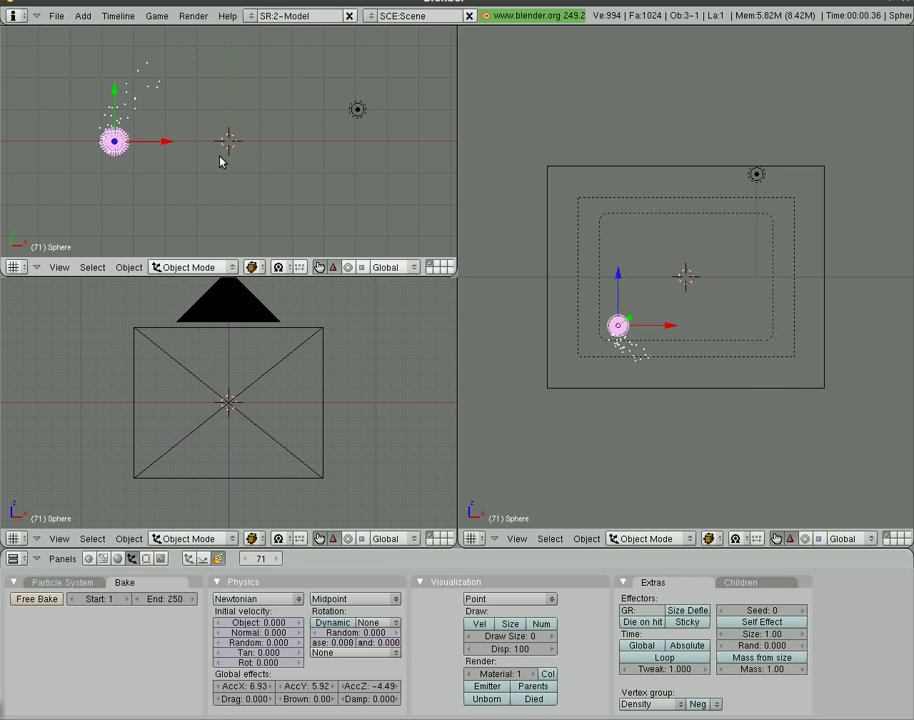